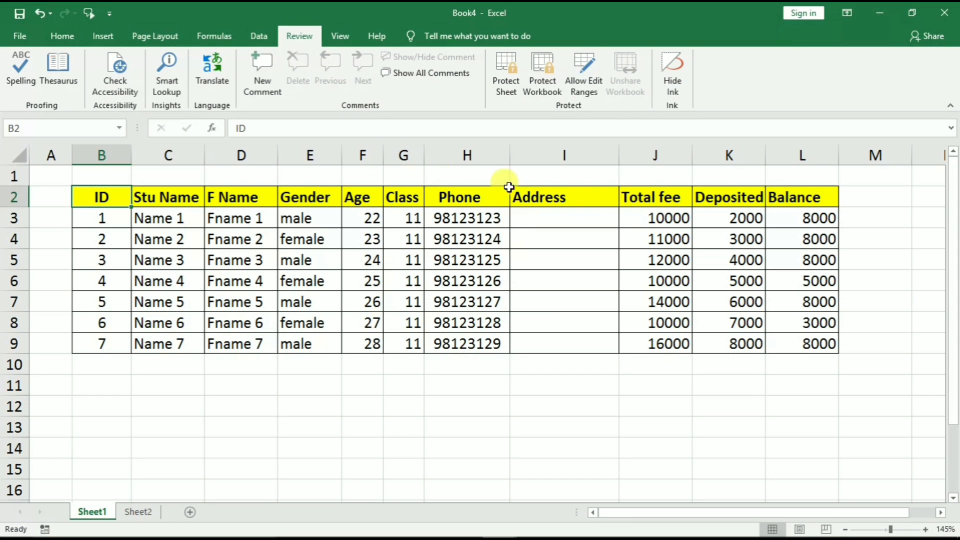
- Protect the student fee sheet with a password, entering it twice to confirm
left_click(505, 80)
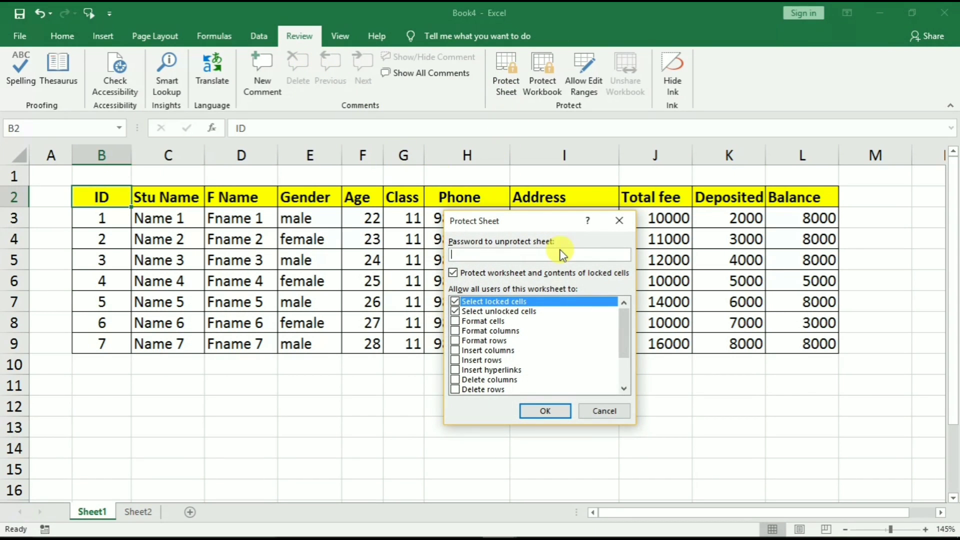
left_click(534, 410)
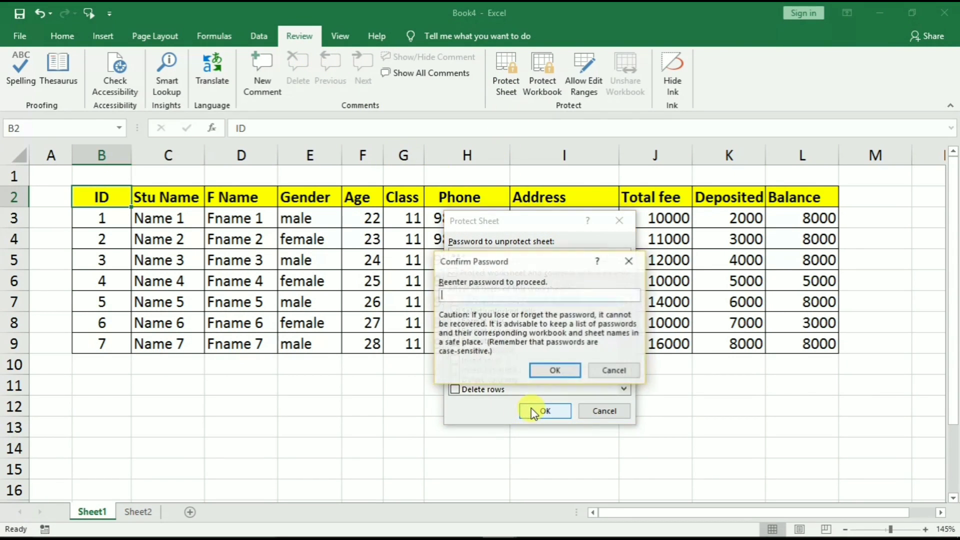
left_click(554, 370)
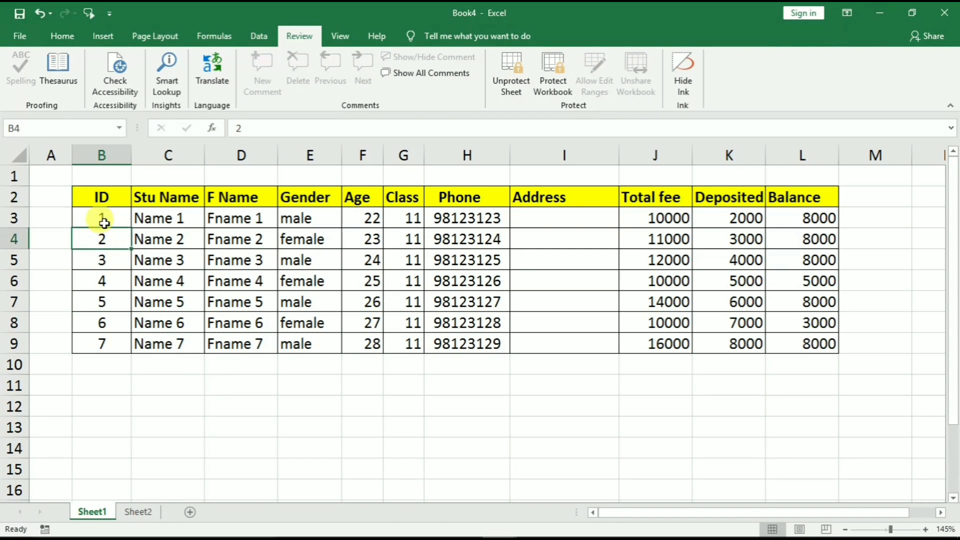
- Select the table's data blocks: ID and name columns, Gender to Class, and fees J3:L9
mouse_move(100, 220)
left_mouse_down()
mouse_move(175, 261)
mouse_move(220, 331)
left_mouse_up()
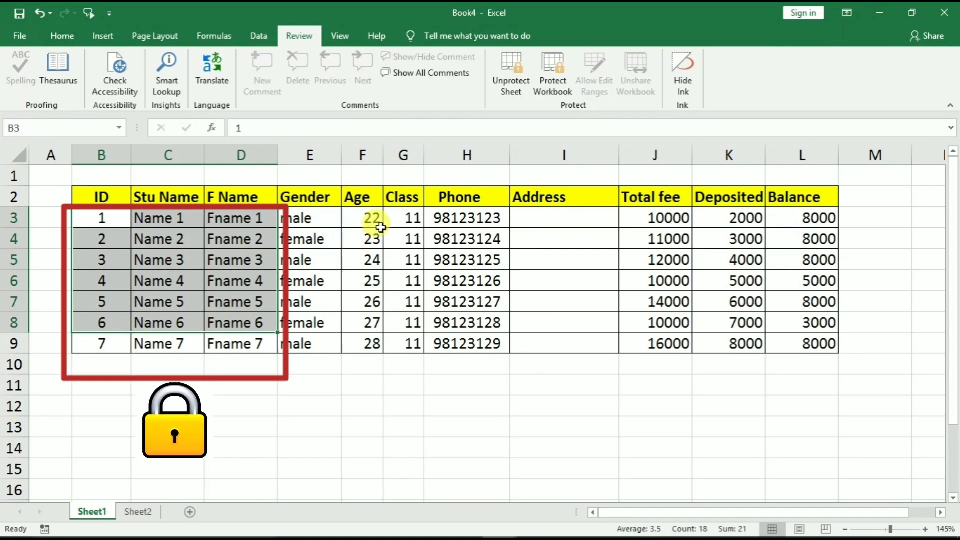
left_click_drag(377, 219, 471, 350)
left_click_drag(672, 229, 810, 360)
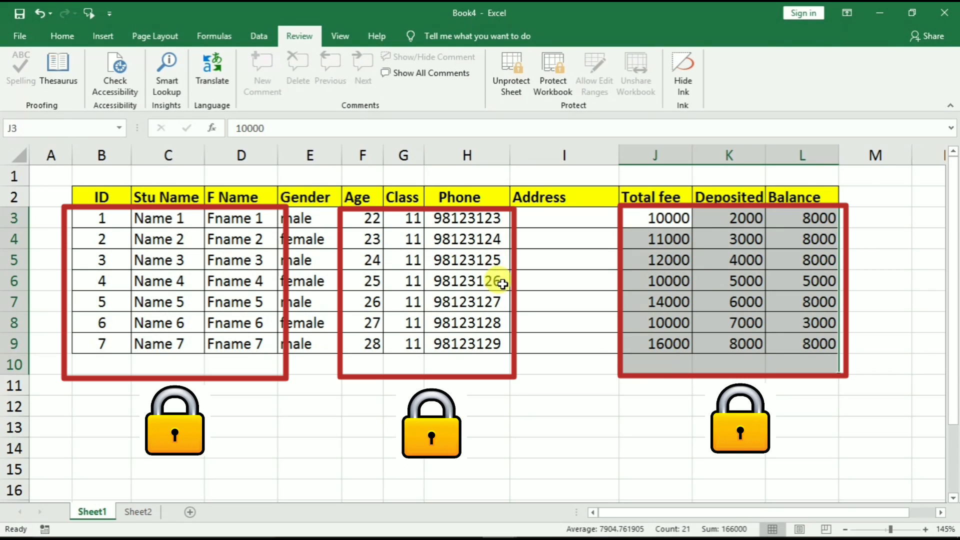
left_click(258, 281)
mouse_move(100, 218)
left_mouse_down()
mouse_move(185, 319)
mouse_move(185, 345)
left_mouse_up()
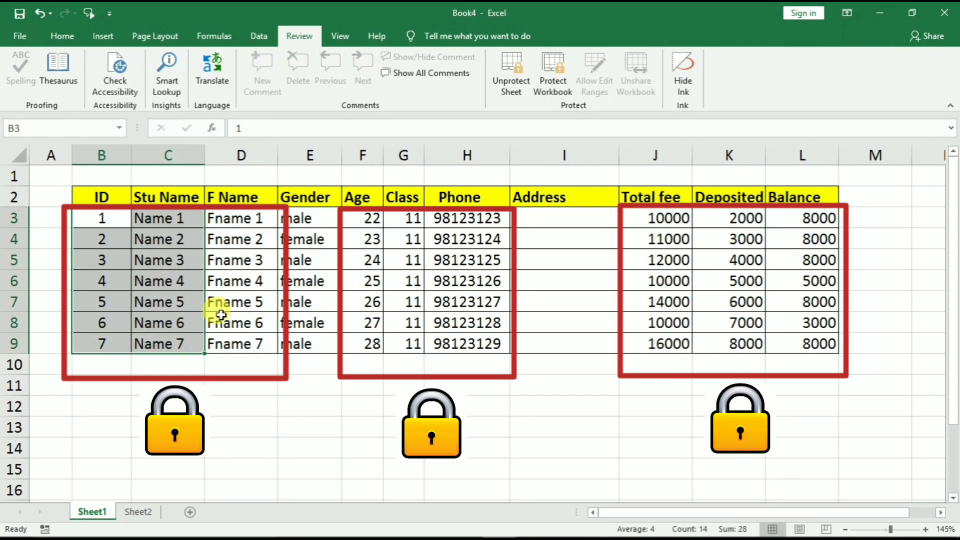
mouse_move(300, 218)
left_mouse_down()
mouse_move(377, 340)
mouse_move(410, 344)
left_mouse_up()
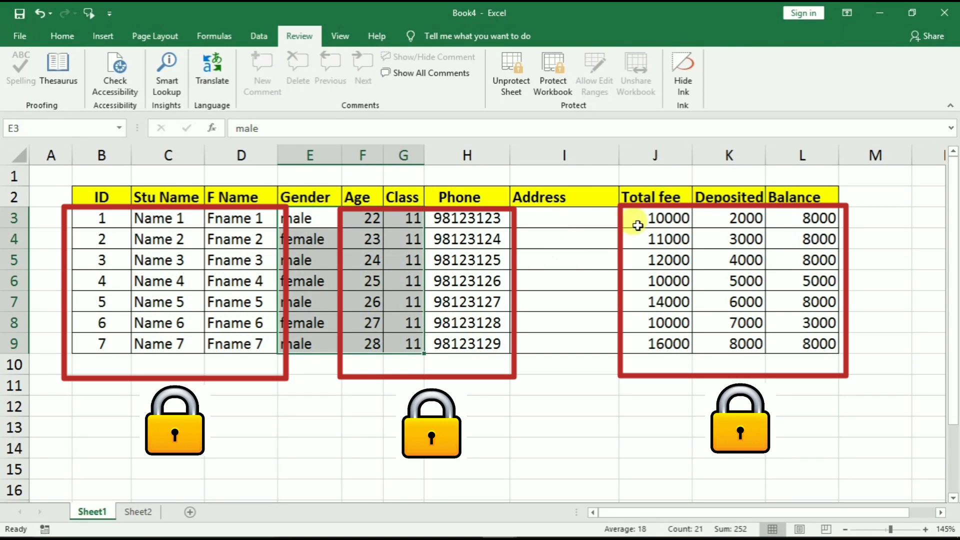
left_click_drag(635, 219, 793, 350)
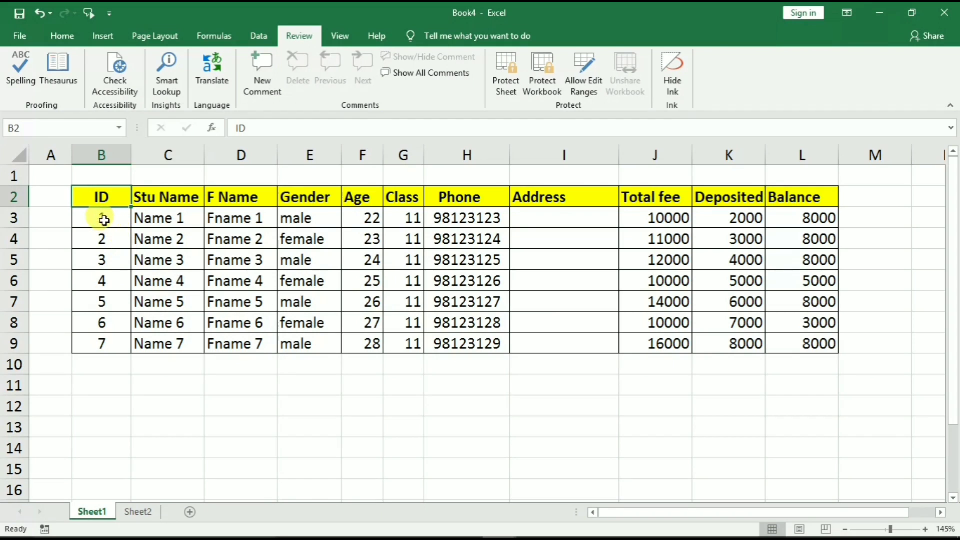
- Select B3:D9 holding the ID, Stu Name and F Name data
mouse_move(101, 216)
left_mouse_down()
mouse_move(249, 227)
mouse_move(238, 343)
left_mouse_up()
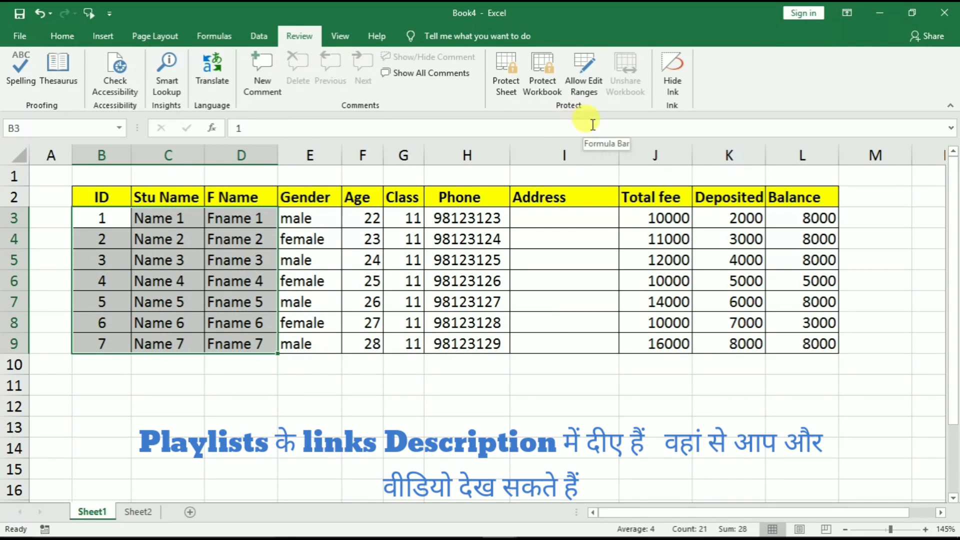
- Create editable range Range1 for $B$3:$D$9 with its own confirmed password
left_click(584, 75)
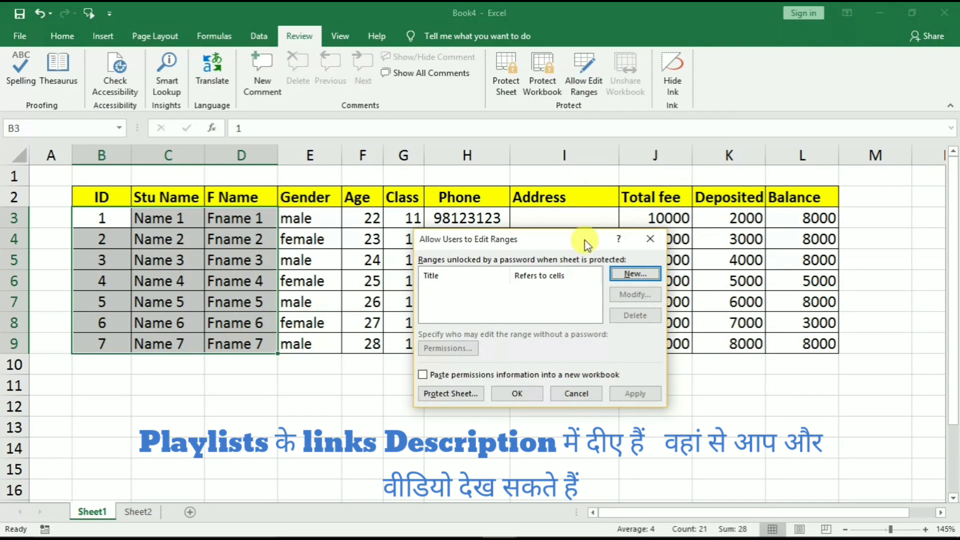
left_click(632, 275)
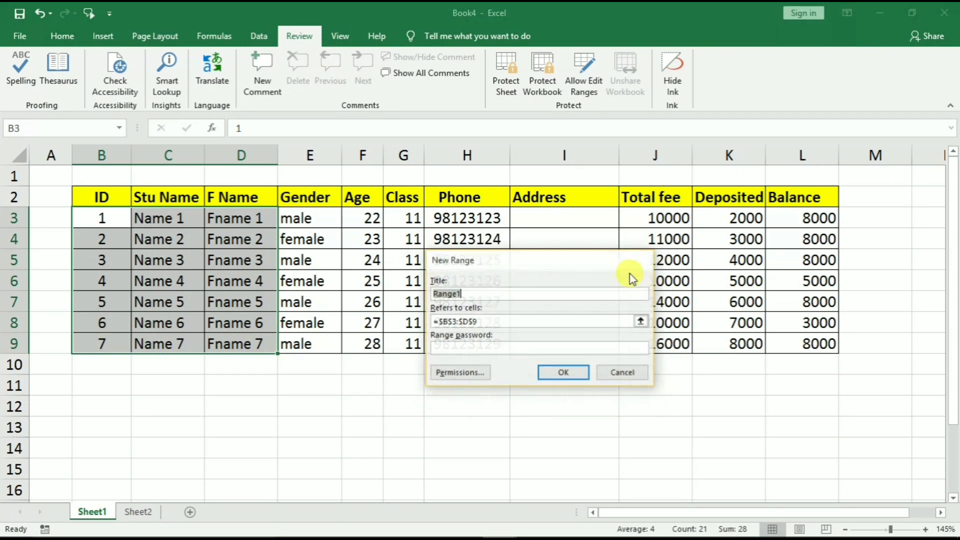
mouse_move(516, 265)
left_mouse_down()
mouse_move(571, 367)
mouse_move(527, 293)
left_mouse_up()
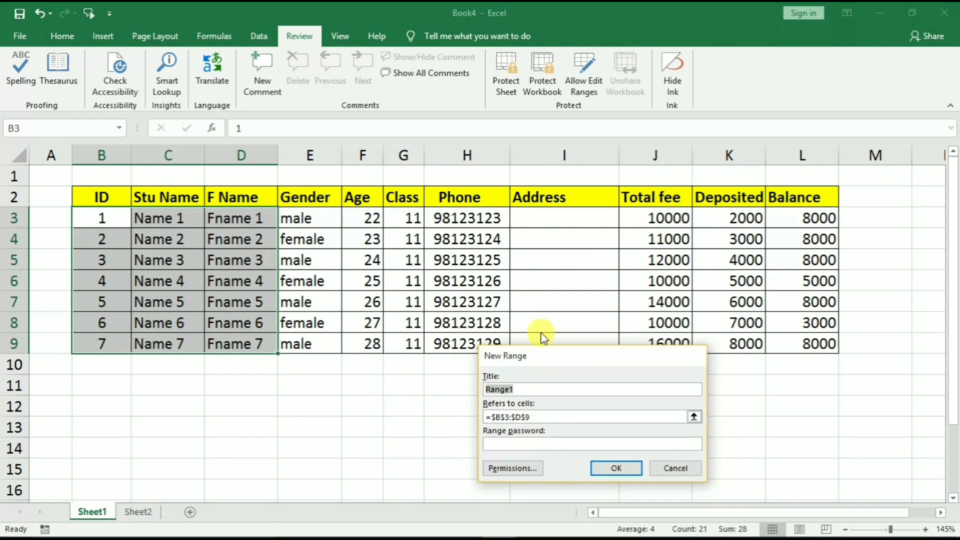
left_click(515, 352)
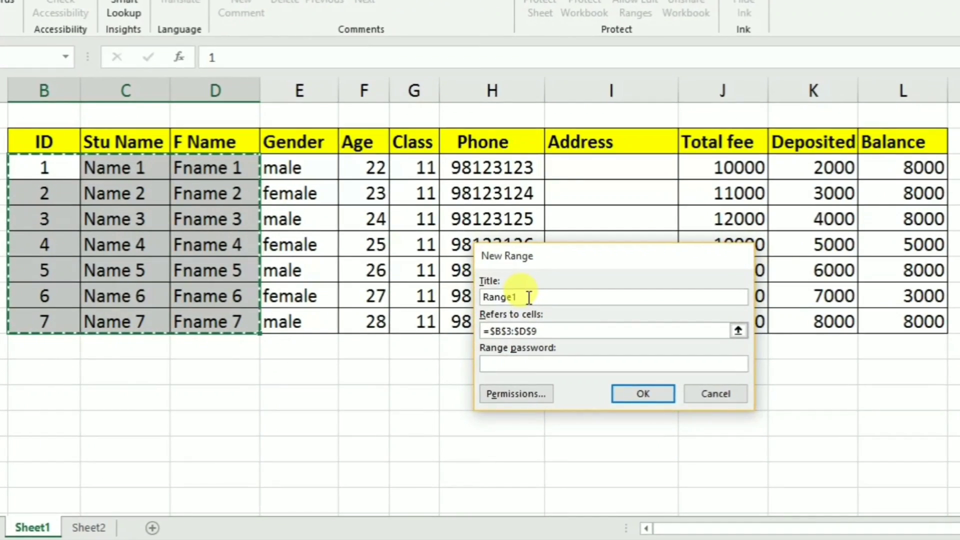
left_click(521, 304)
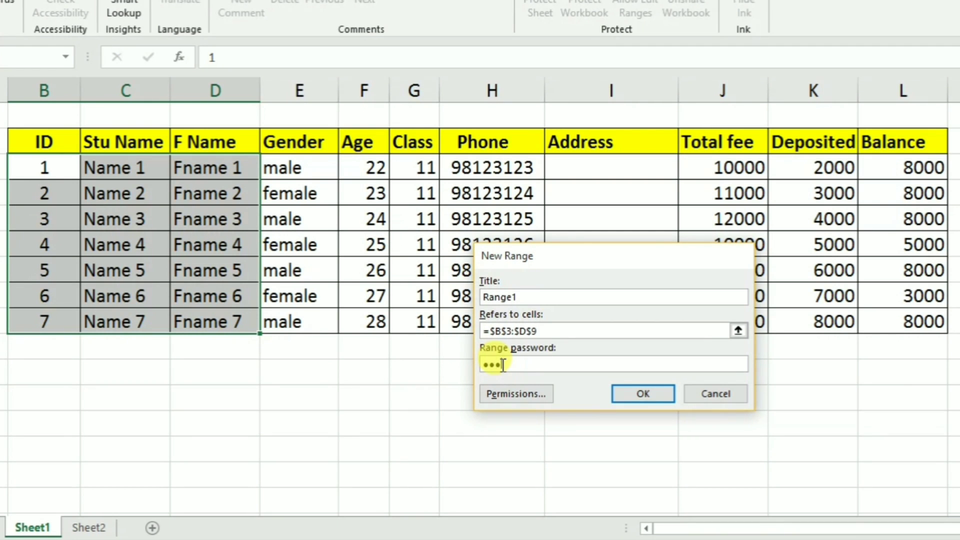
left_click(629, 397)
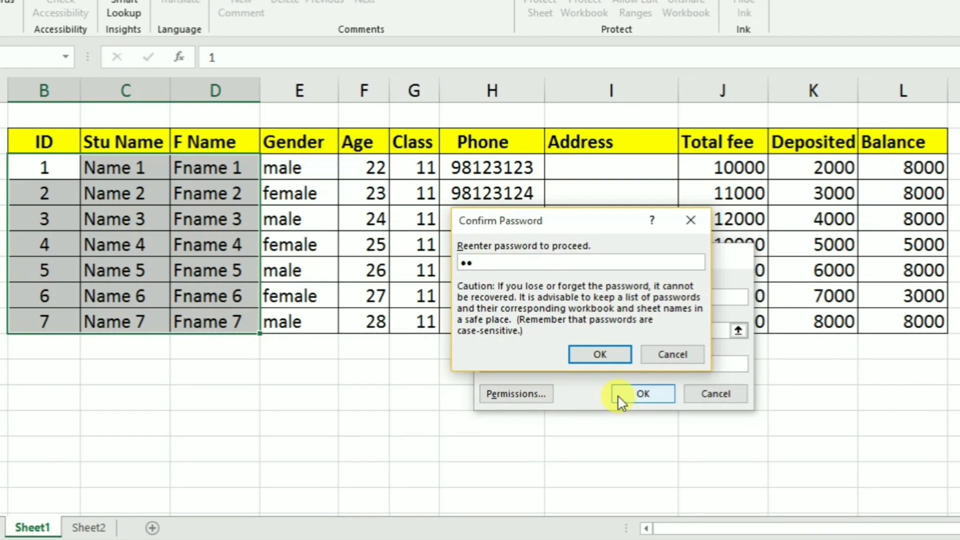
left_click(598, 355)
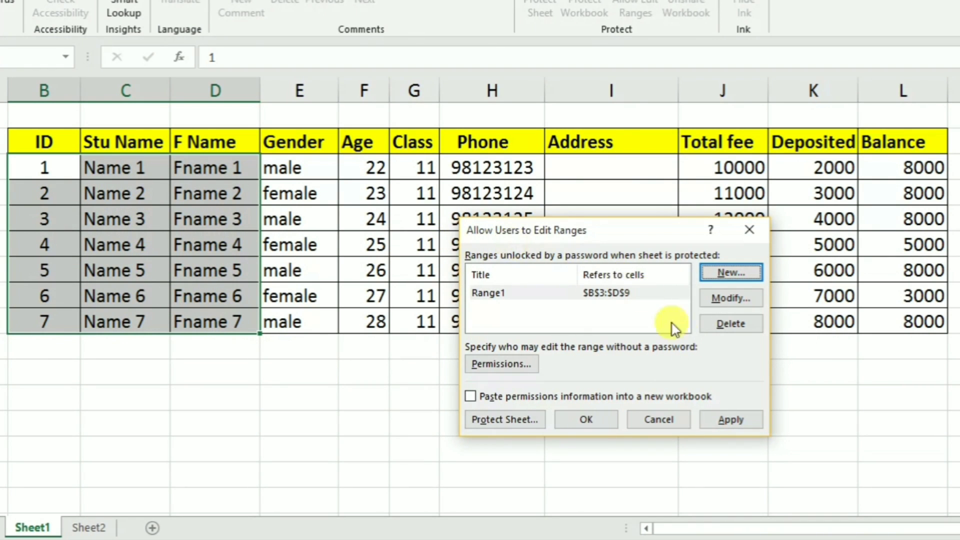
- Add Range2 covering the fee cells $J$3:$L$9, protected by its own confirmed password
mouse_move(656, 236)
left_mouse_down()
mouse_move(332, 278)
mouse_move(317, 267)
left_mouse_up()
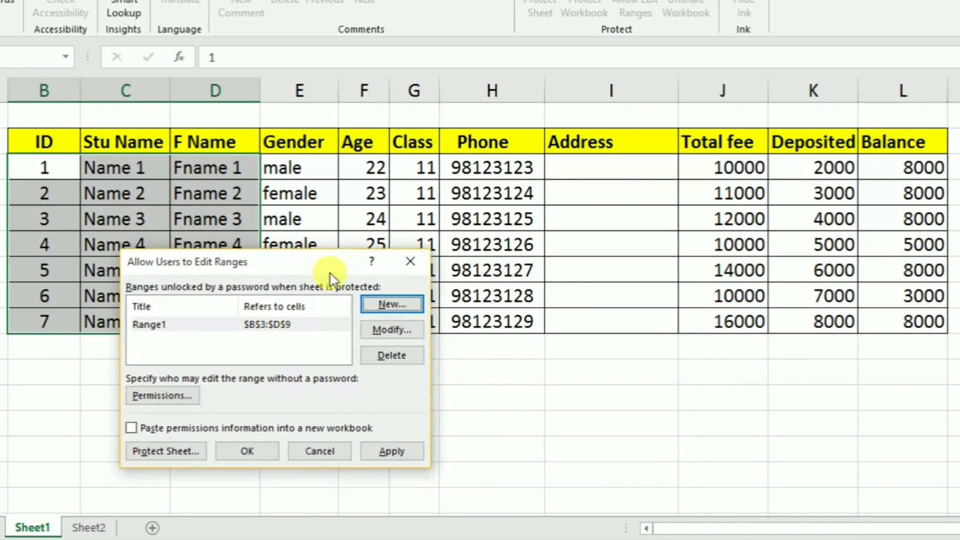
left_click(388, 311)
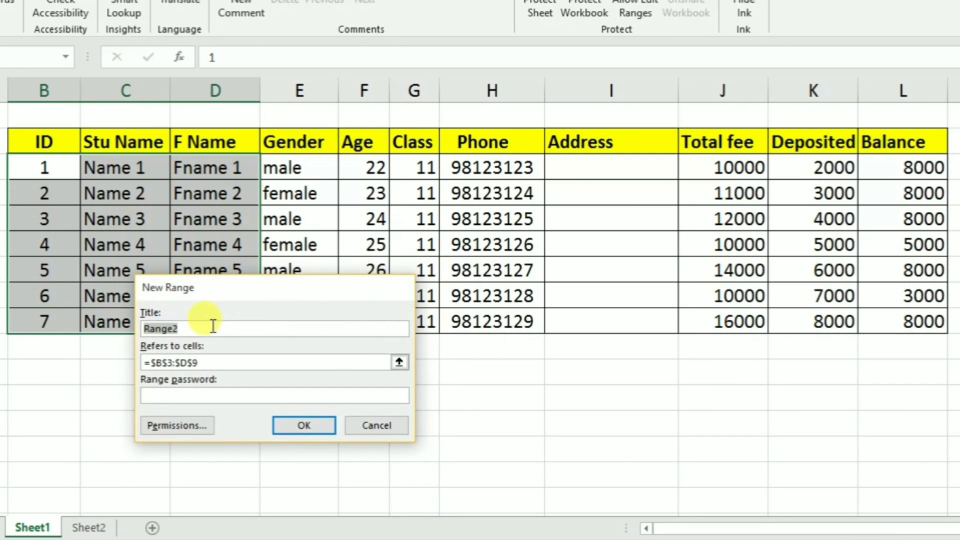
left_click(196, 330)
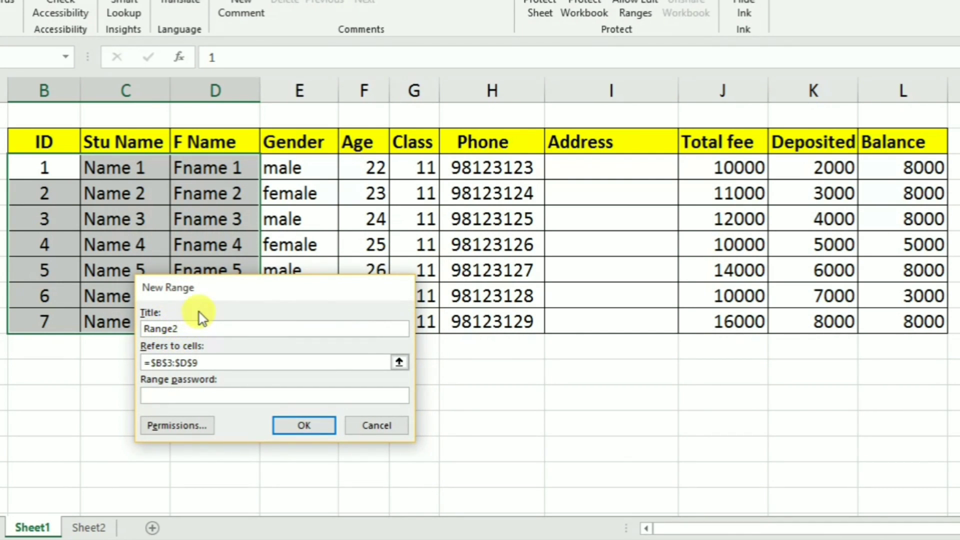
left_click_drag(227, 286, 231, 244)
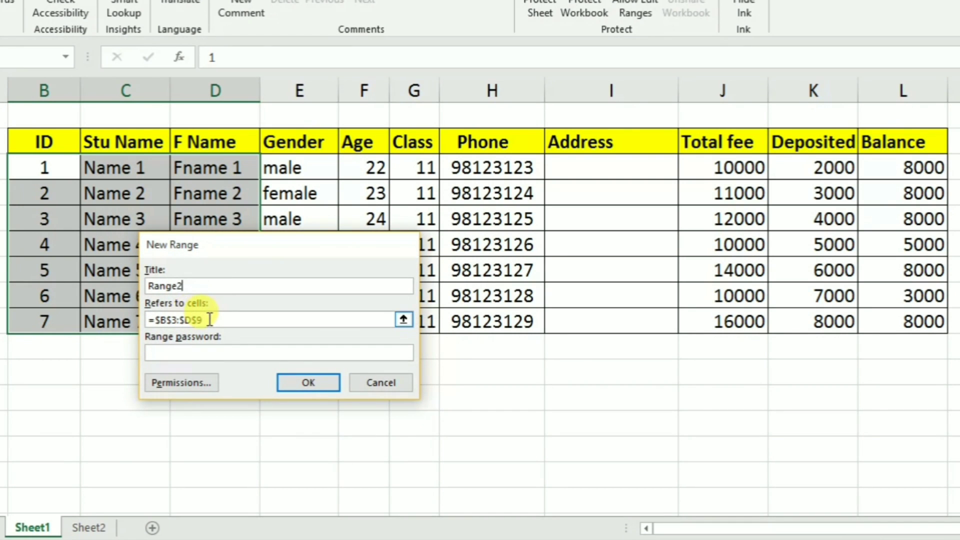
left_click(209, 319)
key("BackSpace")
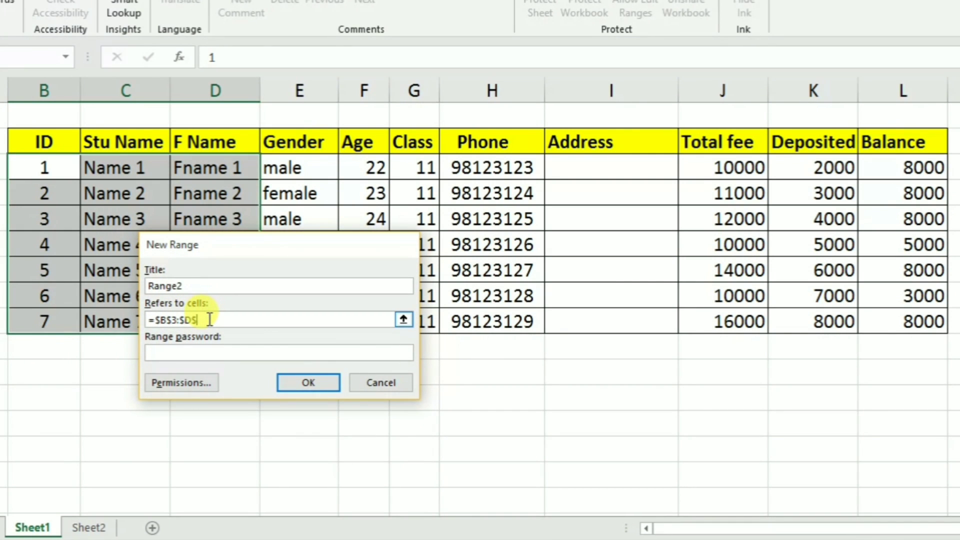
key("BackSpace")
key("BackSpace")
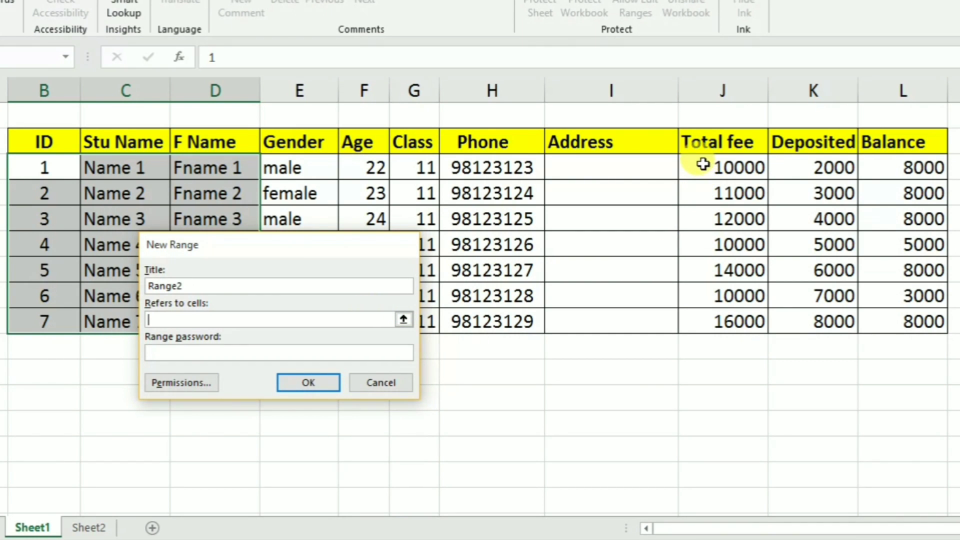
left_click_drag(703, 165, 898, 326)
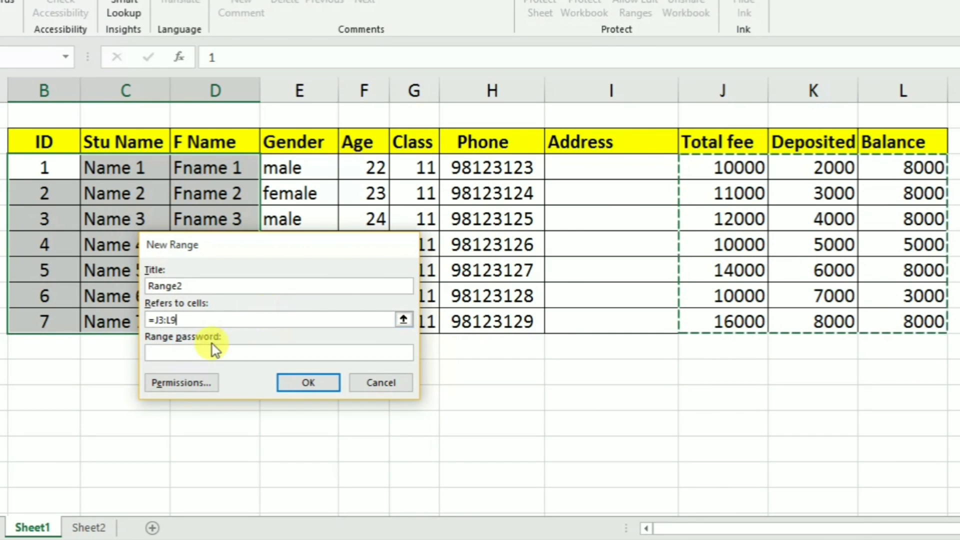
left_click(186, 352)
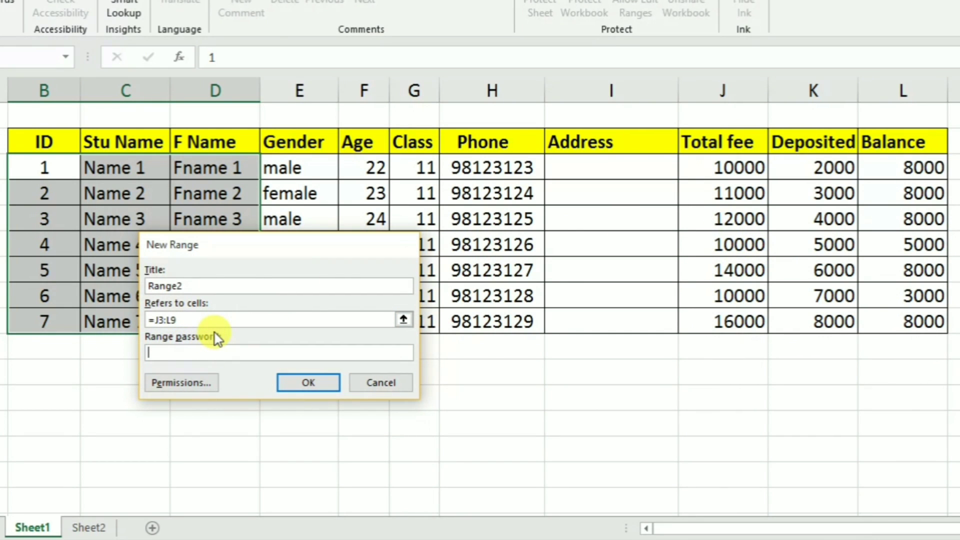
left_click(290, 383)
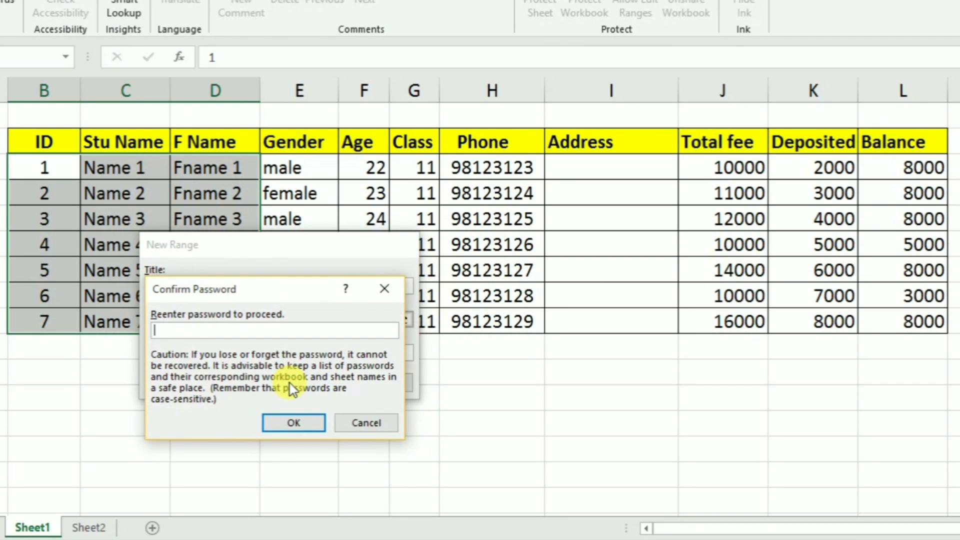
left_click(293, 421)
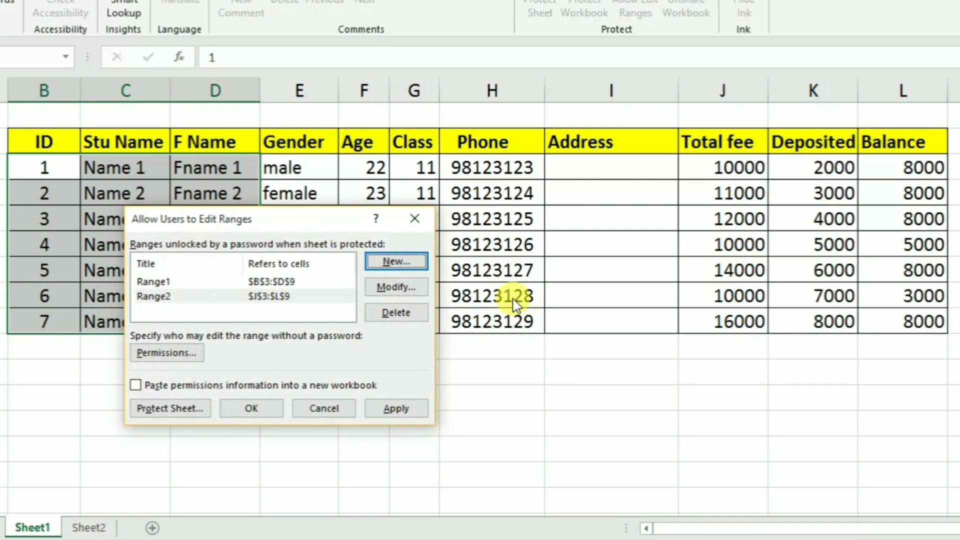
- Add Range3 covering the phone cells $H$3:$H$9, protected by its own confirmed password
left_click_drag(340, 222, 275, 217)
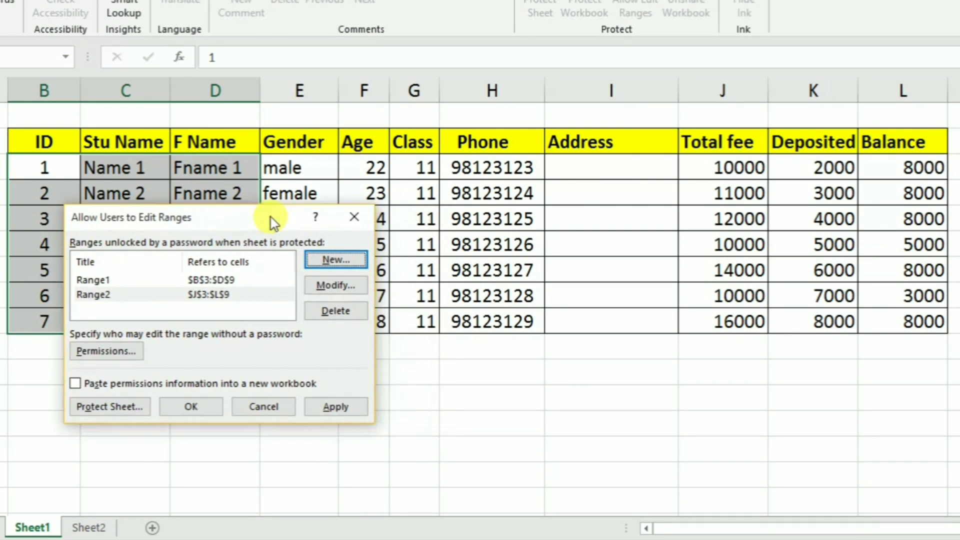
left_click(325, 256)
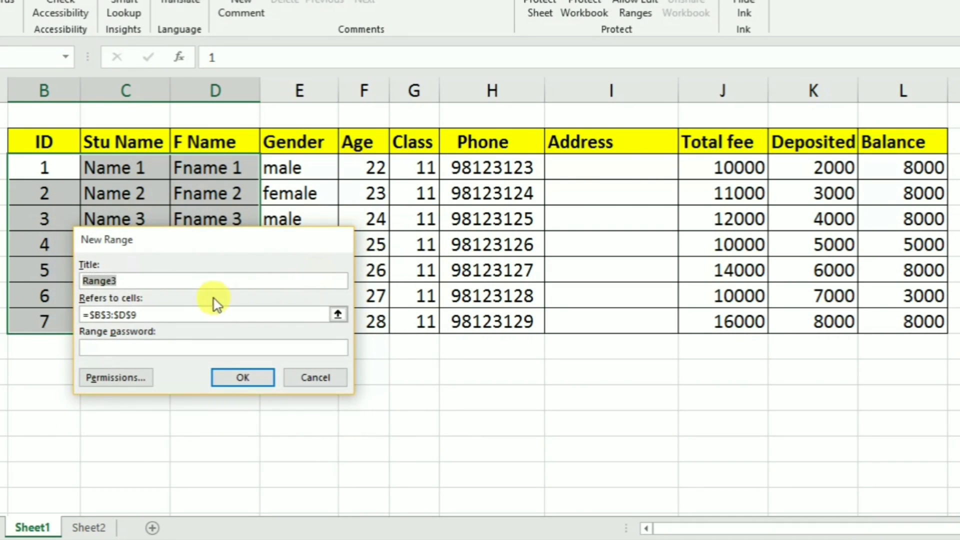
left_click(124, 280)
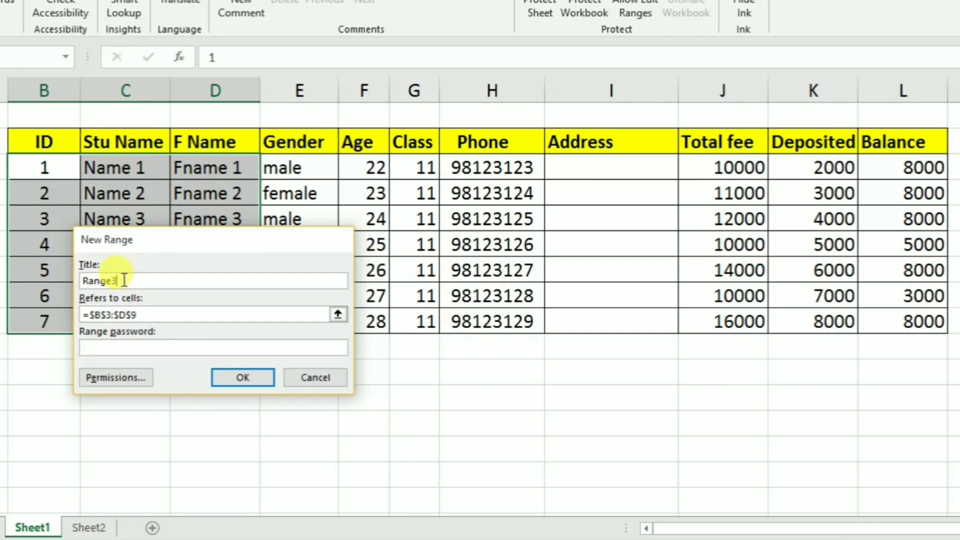
left_click(158, 319)
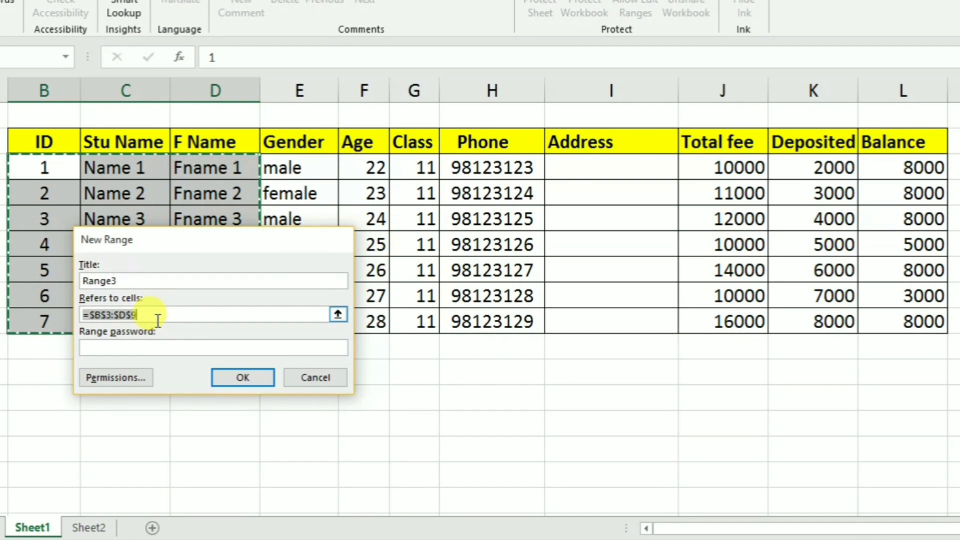
key("BackSpace")
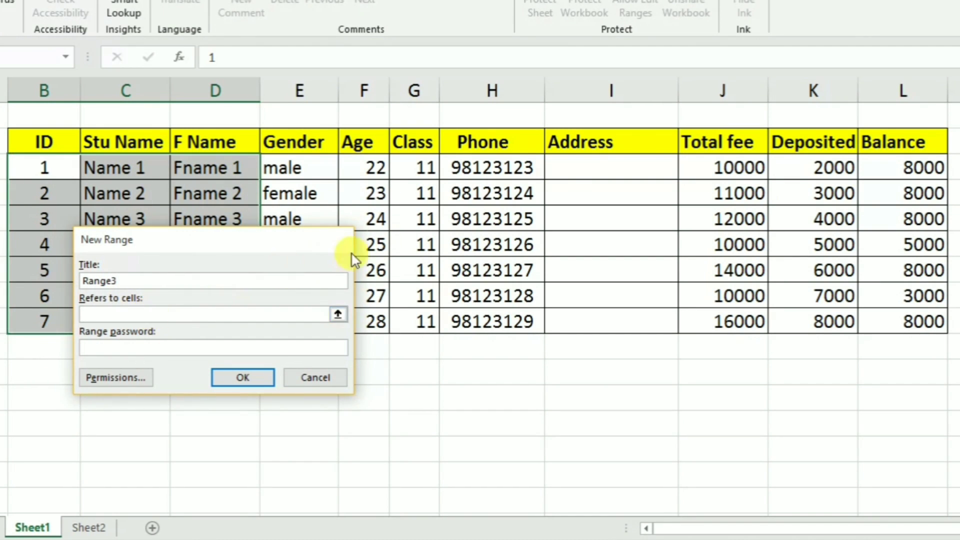
left_click_drag(489, 168, 470, 320)
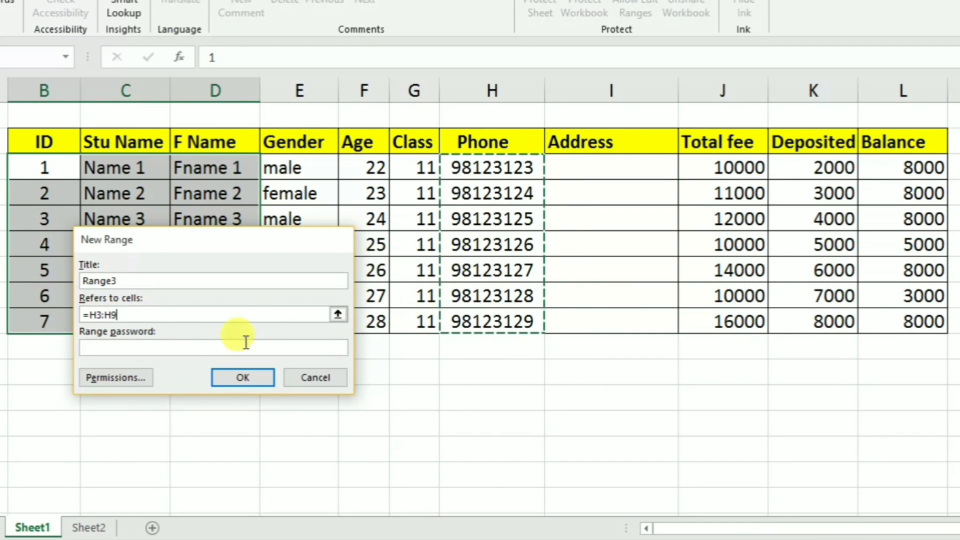
left_click(146, 349)
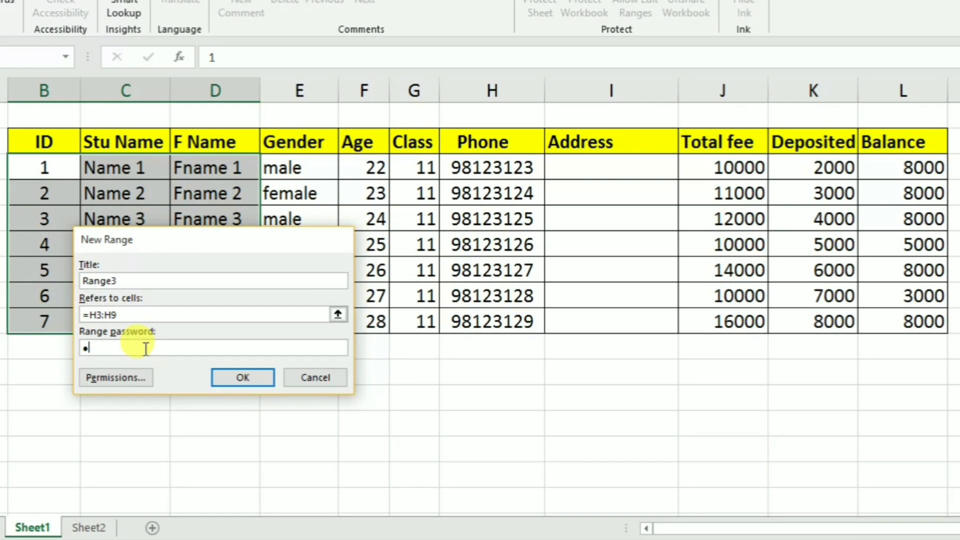
left_click(229, 377)
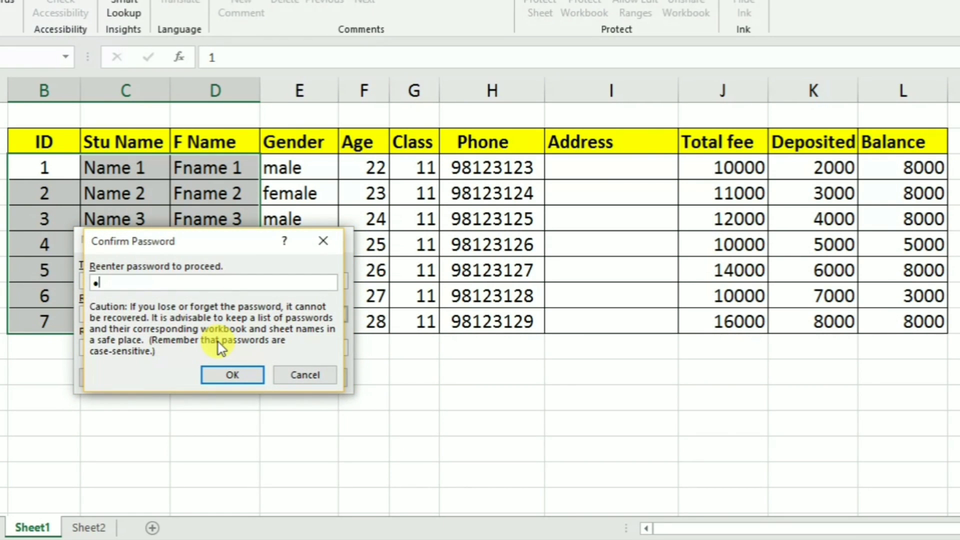
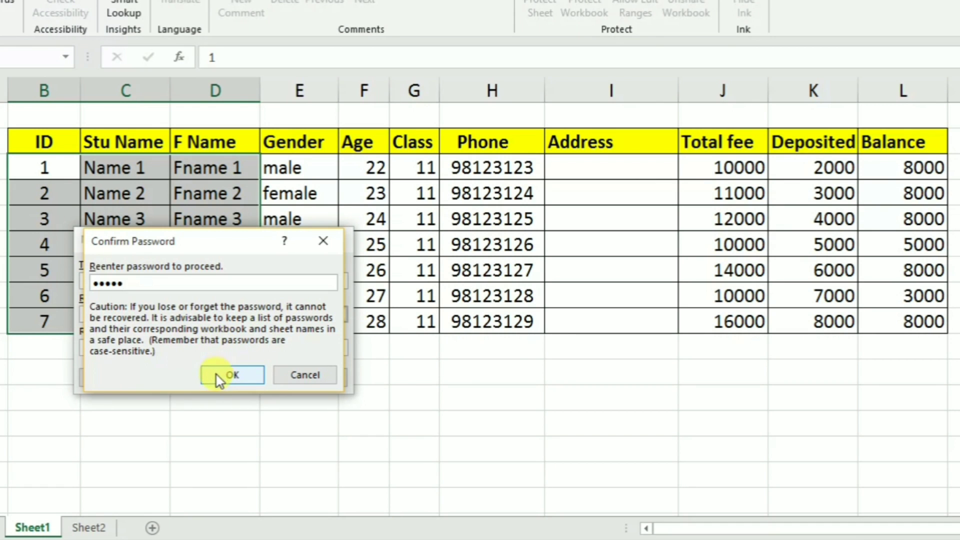
left_click(219, 380)
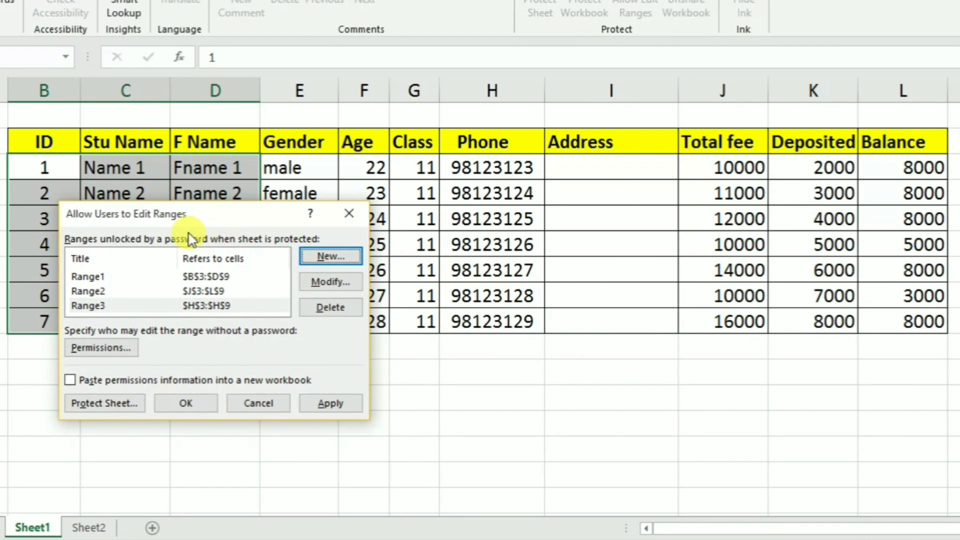
left_click(95, 409)
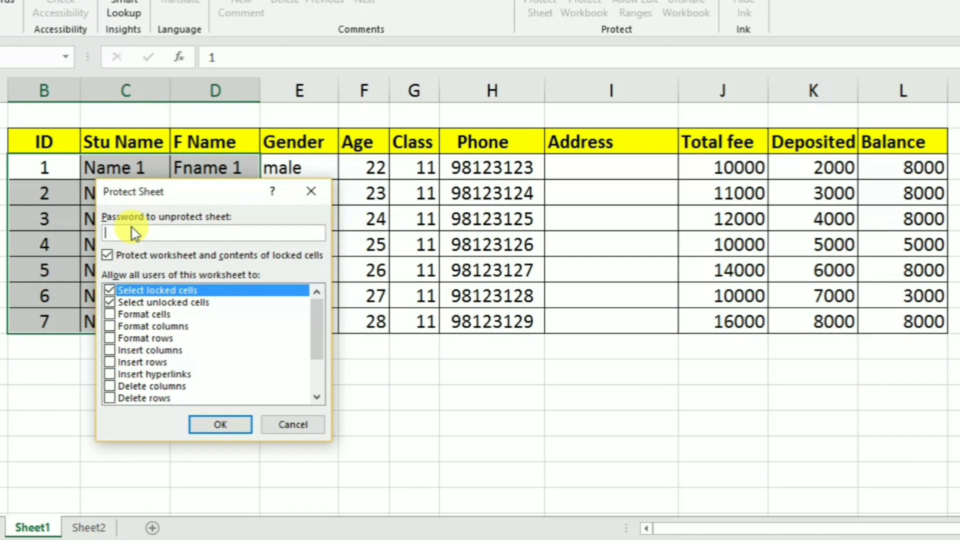
- Reprotect Sheet1 with a password, re-entering it to confirm
type("3")
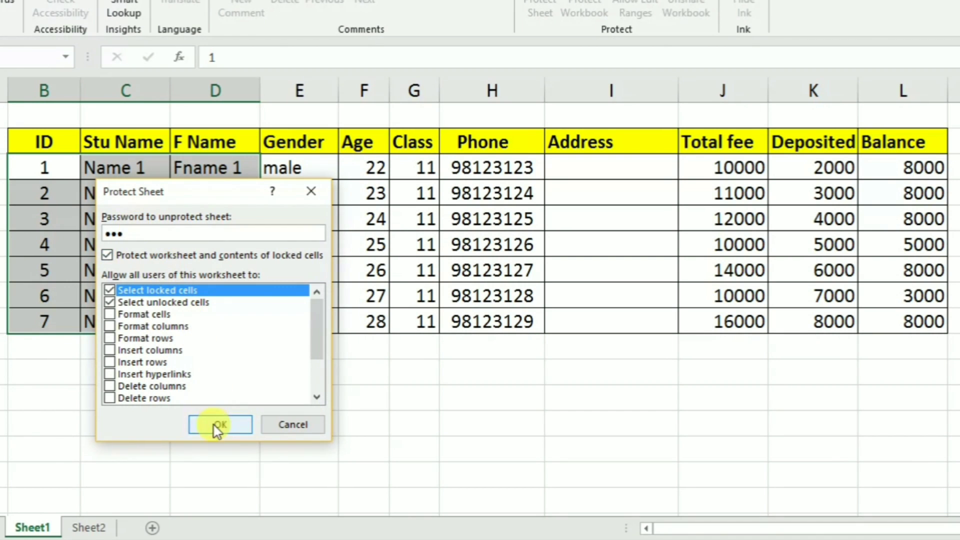
left_click(217, 426)
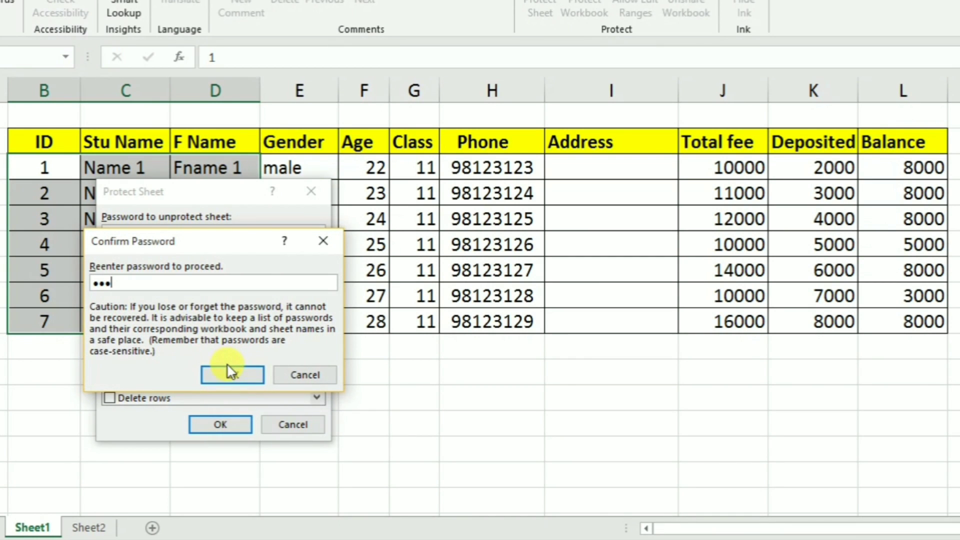
left_click(229, 374)
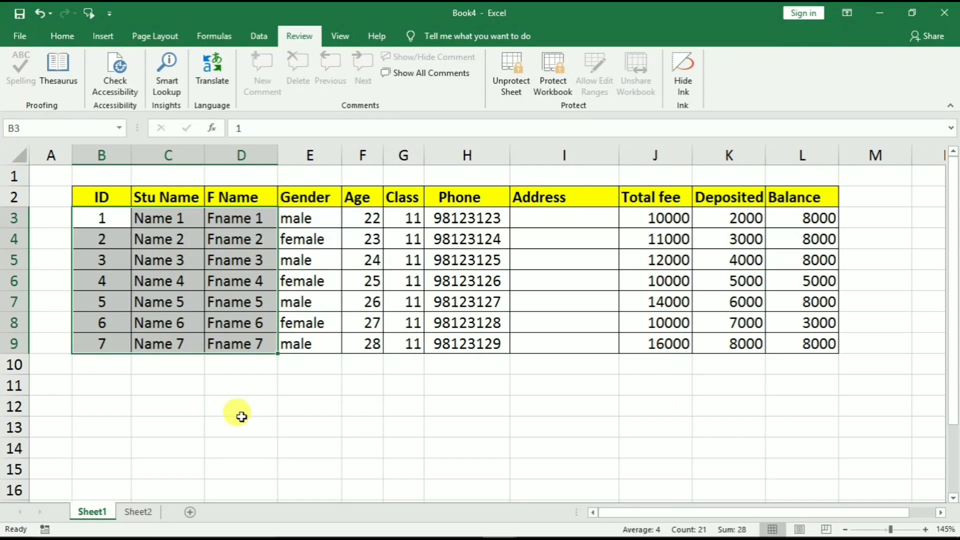
left_click(240, 422)
left_click(650, 400)
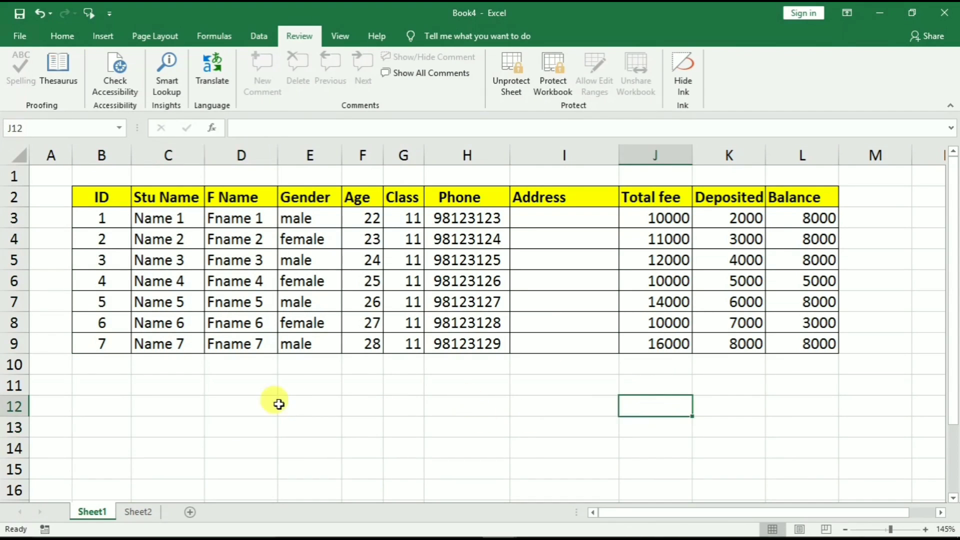
left_click(270, 404)
left_click(189, 413)
double_click(240, 410)
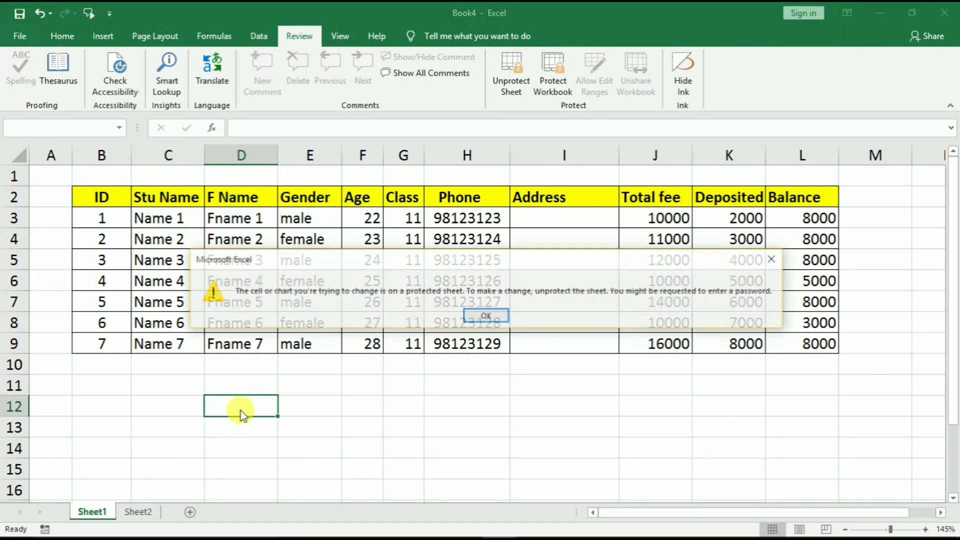
double_click(483, 315)
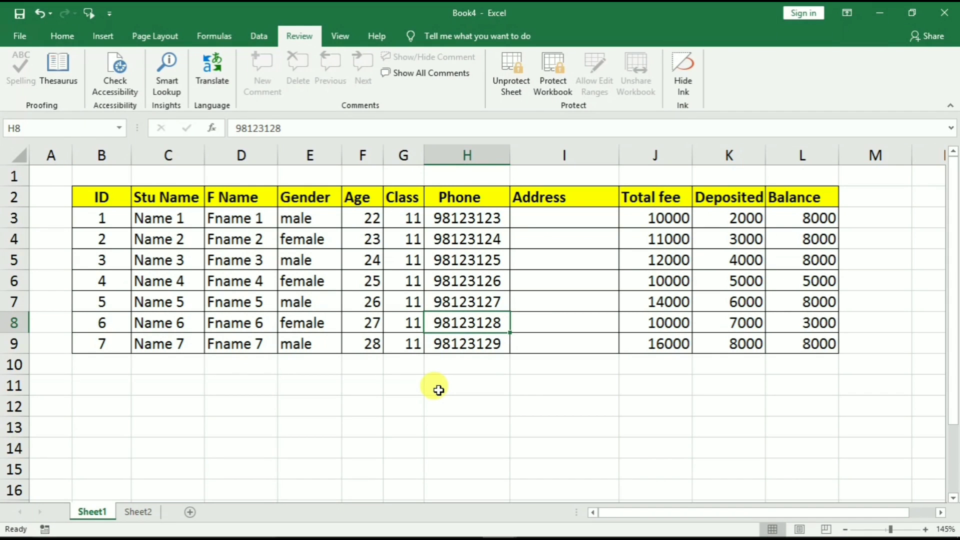
mouse_move(102, 220)
left_mouse_down()
mouse_move(220, 235)
mouse_move(239, 318)
mouse_move(229, 340)
left_mouse_up()
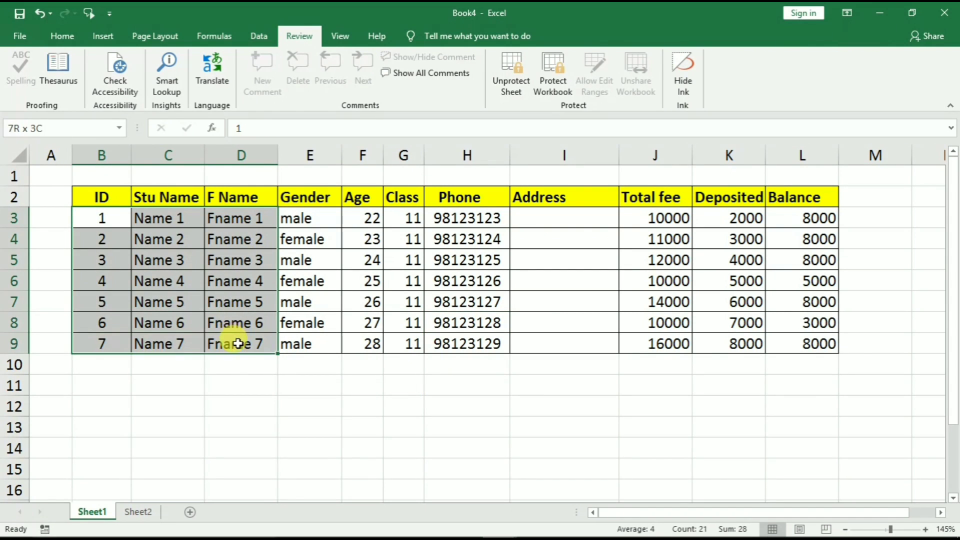
left_click(151, 281)
double_click(149, 280)
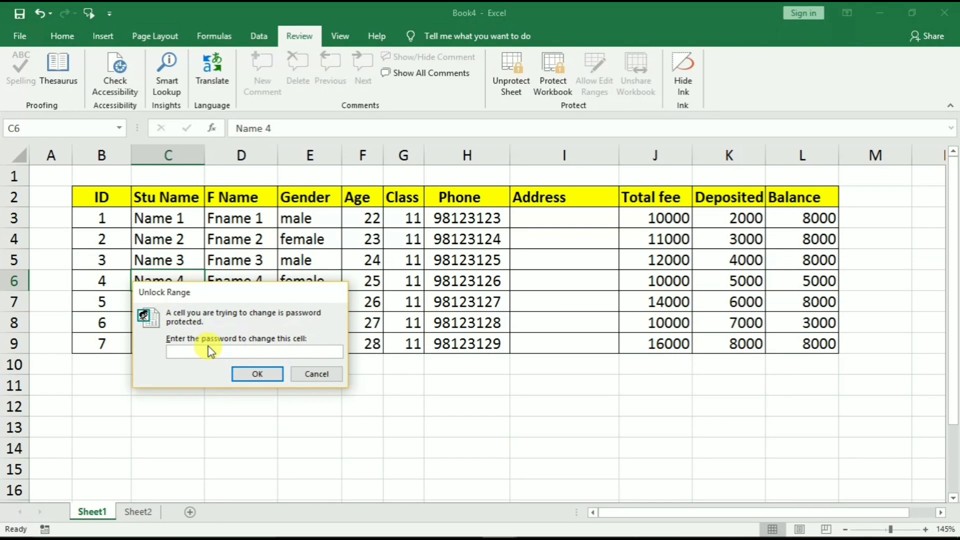
left_click(317, 374)
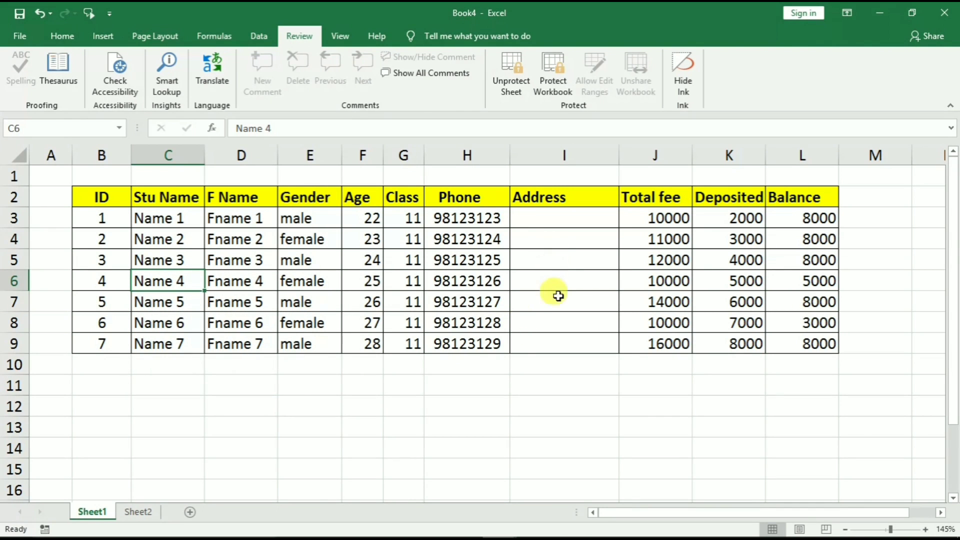
double_click(563, 258)
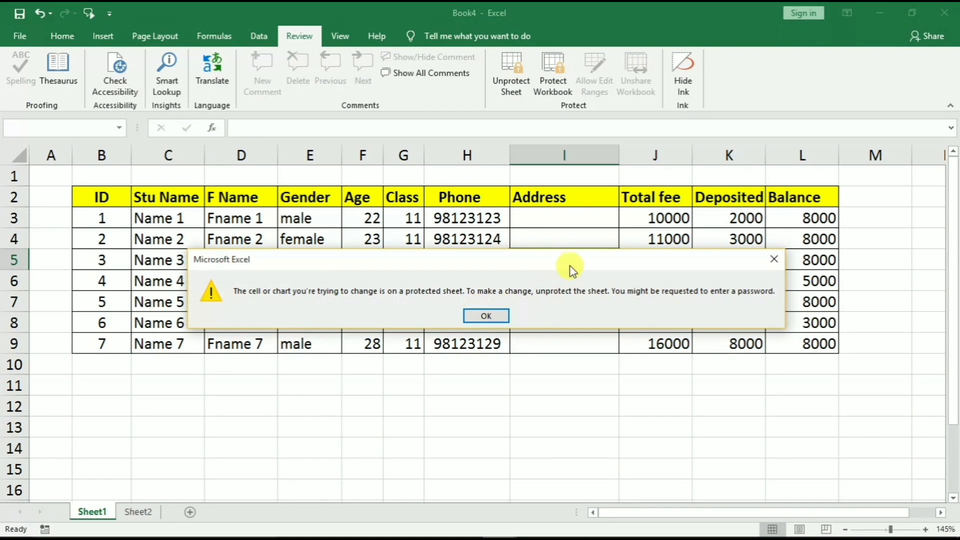
left_click(499, 316)
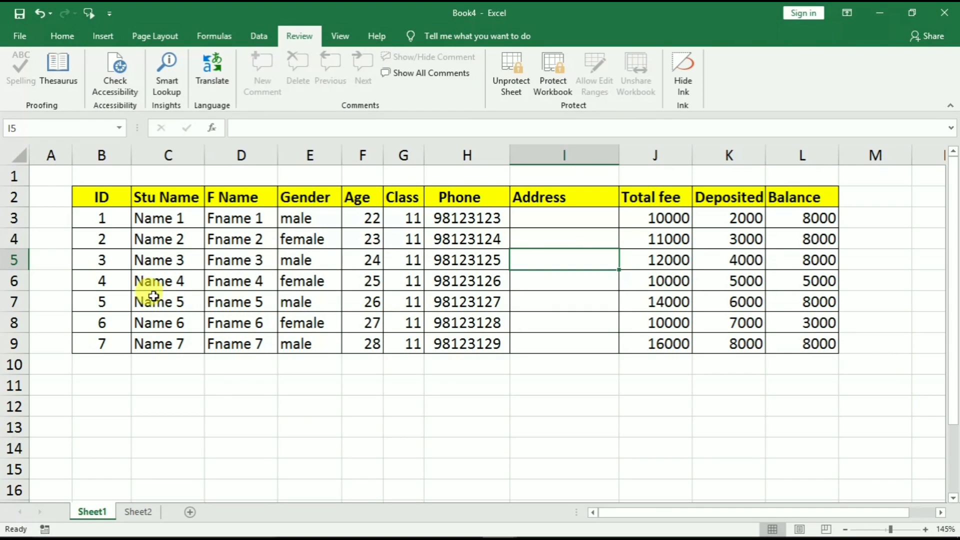
- Unlock Range1 with its password to allow editing cell C6
left_click(165, 282)
double_click(165, 281)
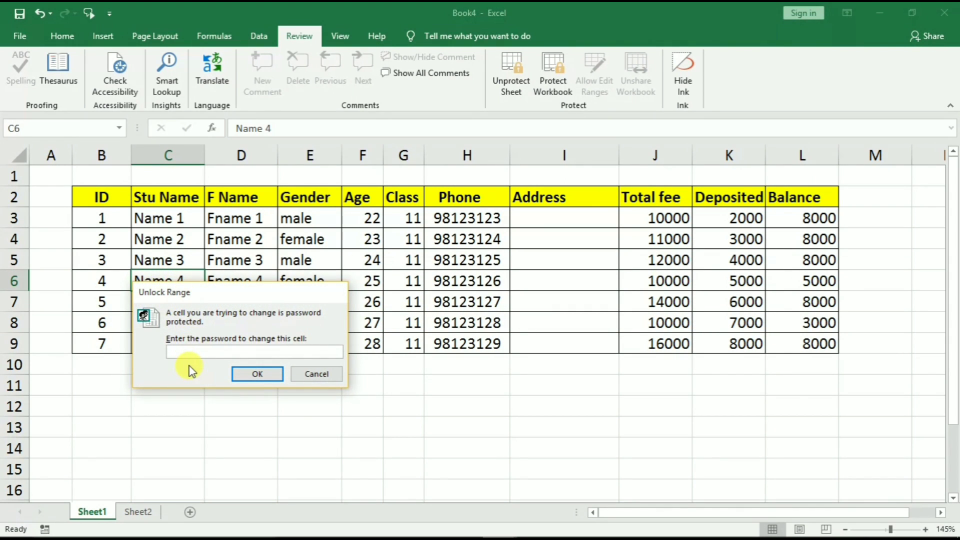
left_click(244, 374)
- Change the student name in C6 from Name 4 to Namdfgde 4
double_click(170, 281)
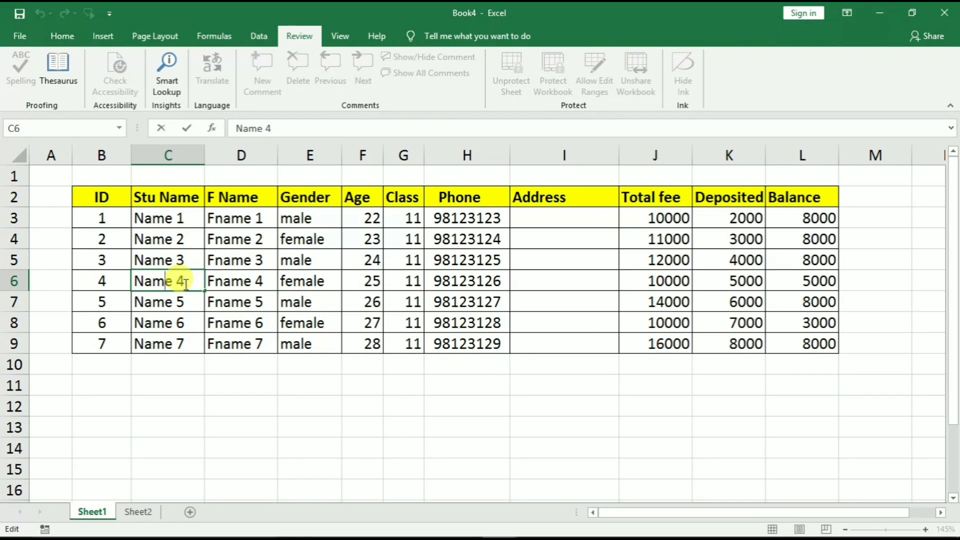
type("dfgd")
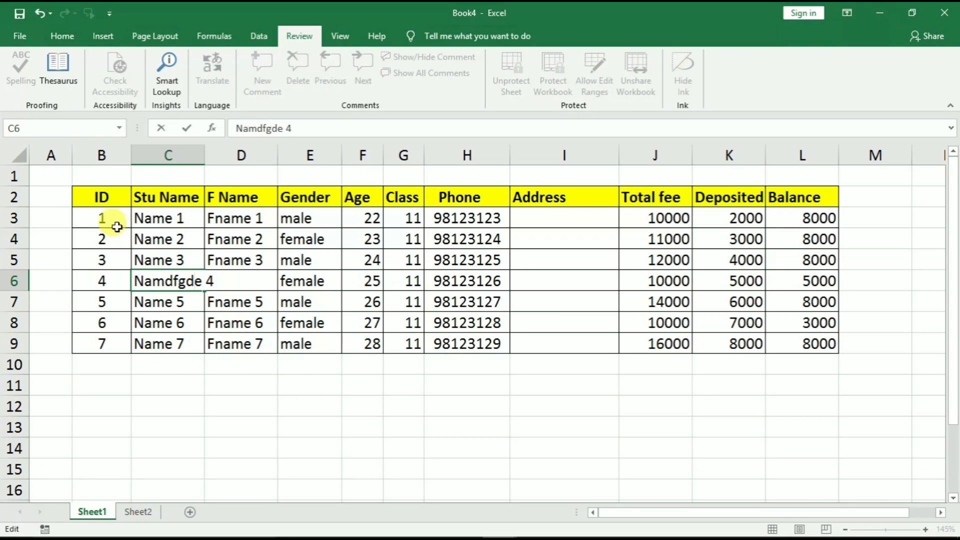
left_click(380, 385)
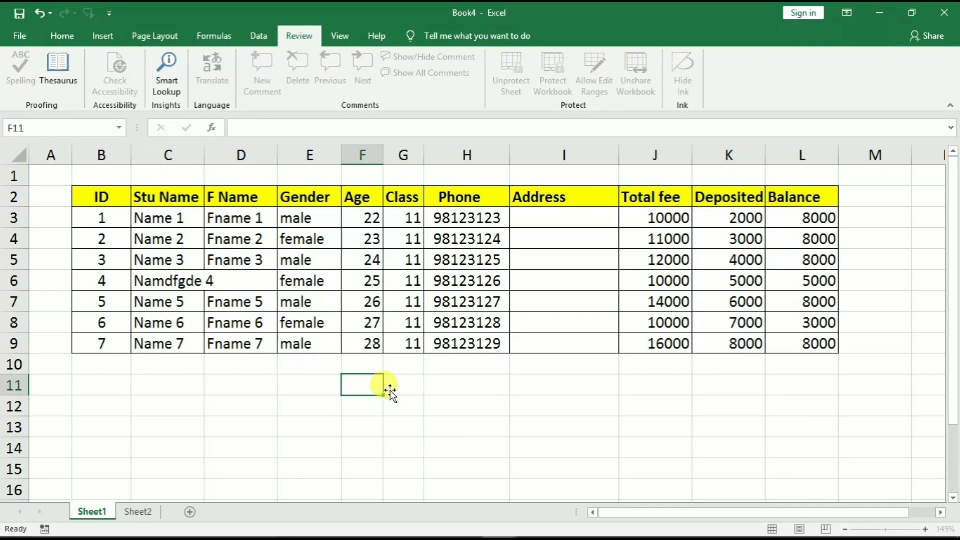
left_click(731, 281)
- Cancel the unlock prompts for protected cells K6 and H7 without entering a password
double_click(731, 281)
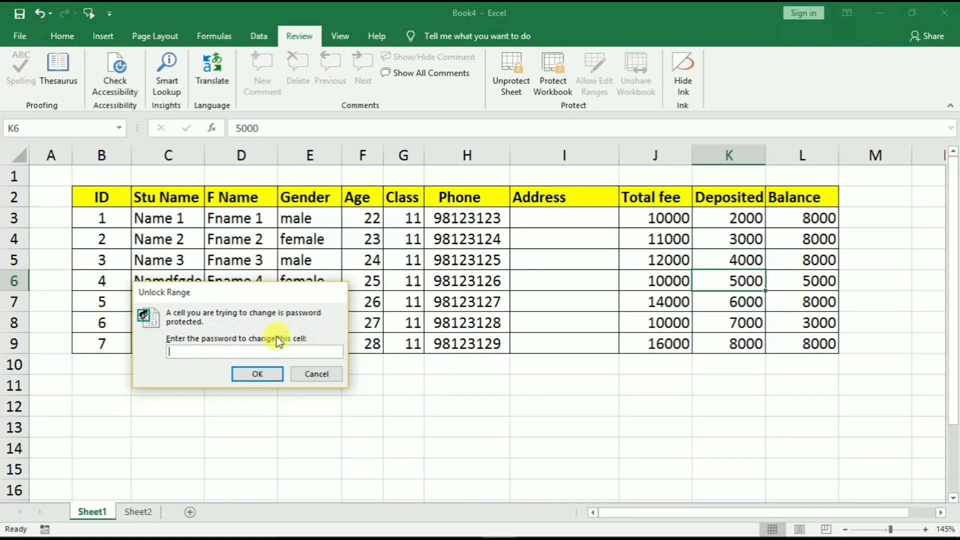
left_click(314, 381)
double_click(440, 302)
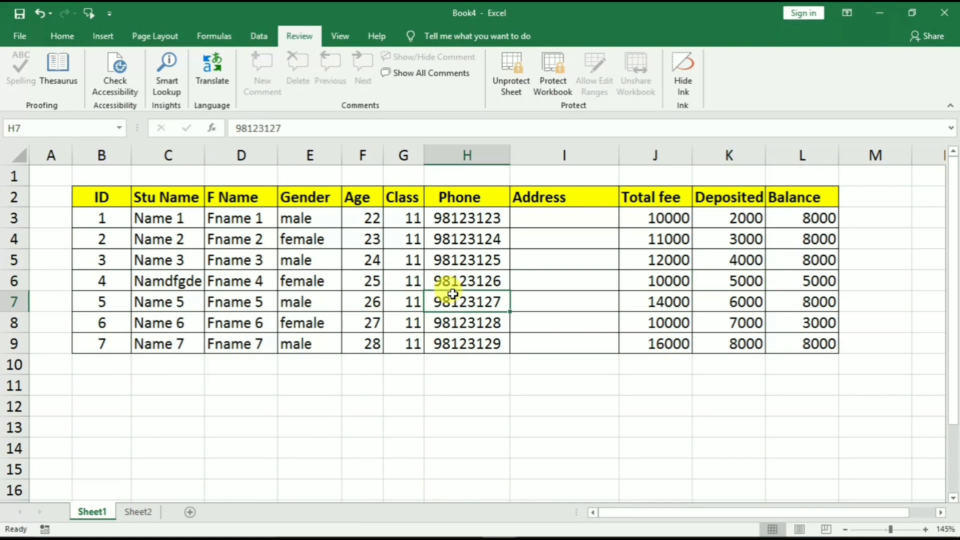
left_click(320, 376)
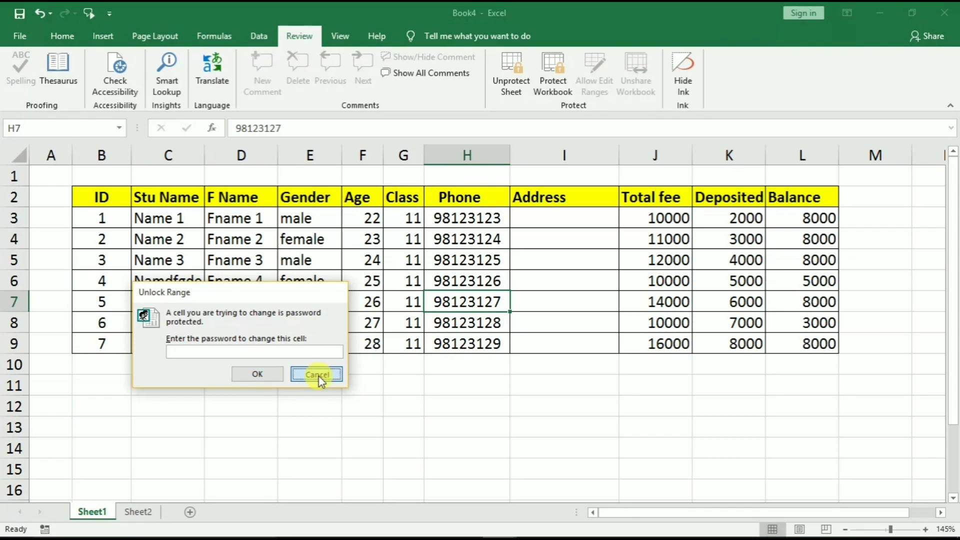
- Unlock the fee range with its password and change Deposited in K5 to hff4000
double_click(729, 262)
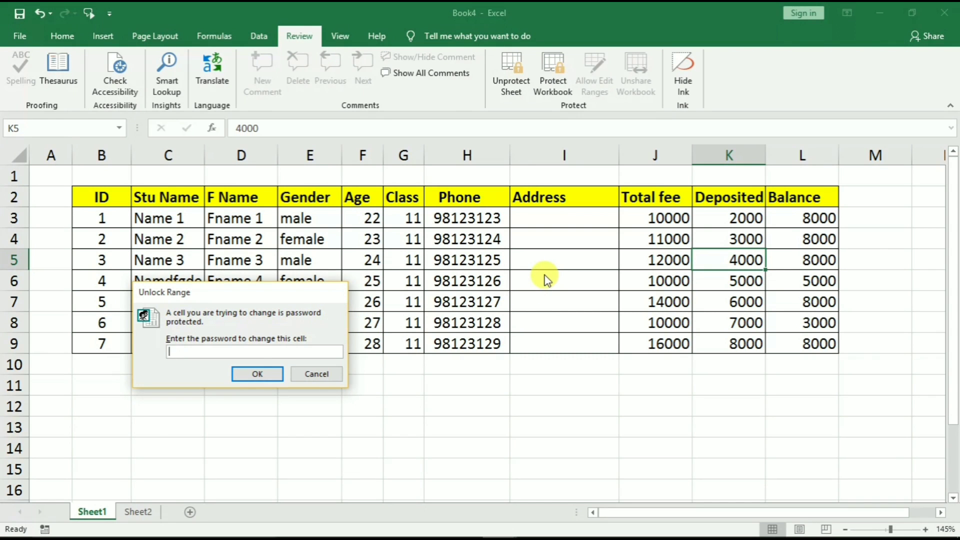
left_click(254, 374)
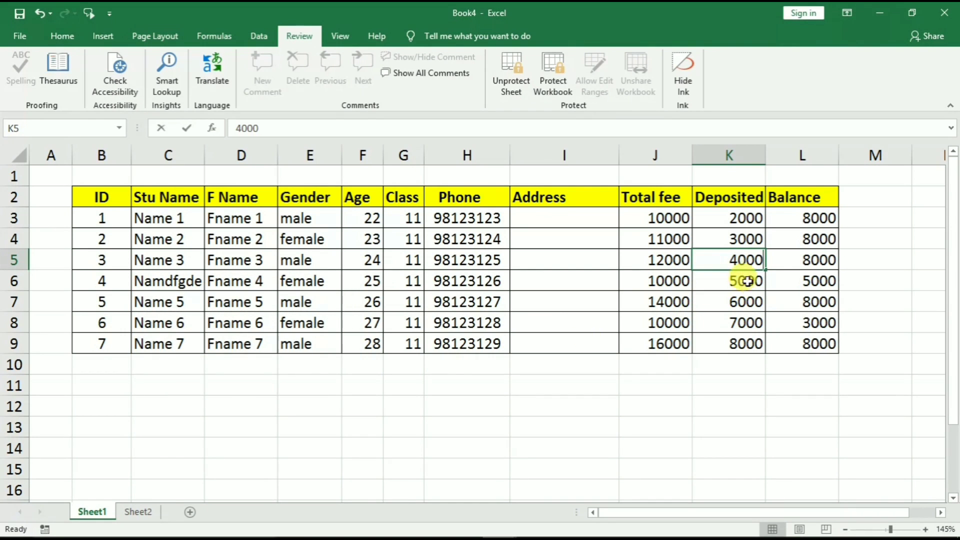
double_click(735, 260)
type("hff")
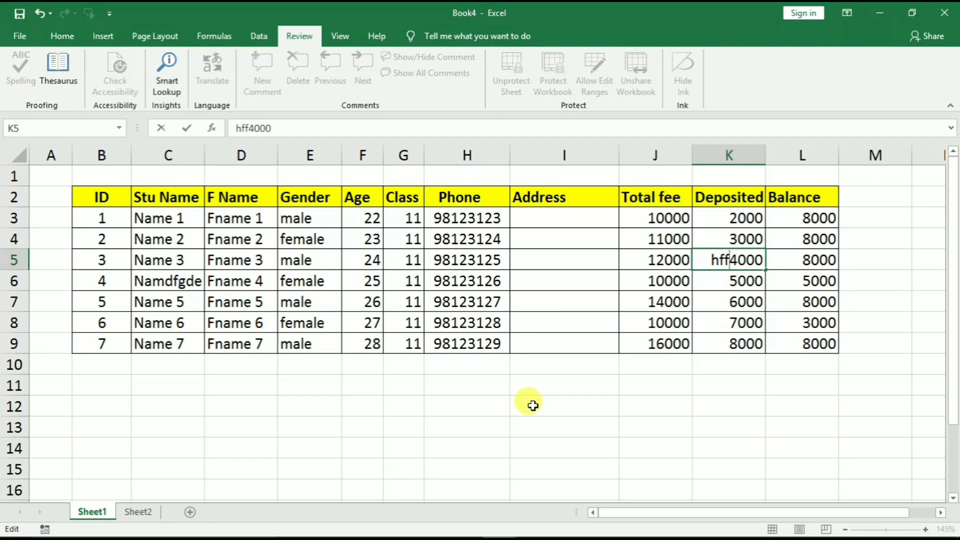
left_click(543, 390)
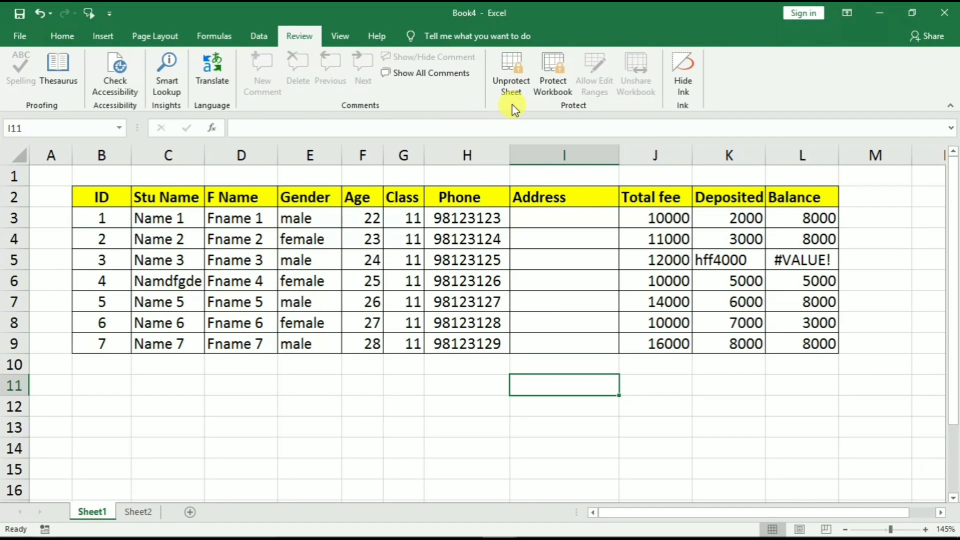
- Unprotect the sheet using its password
left_click(513, 89)
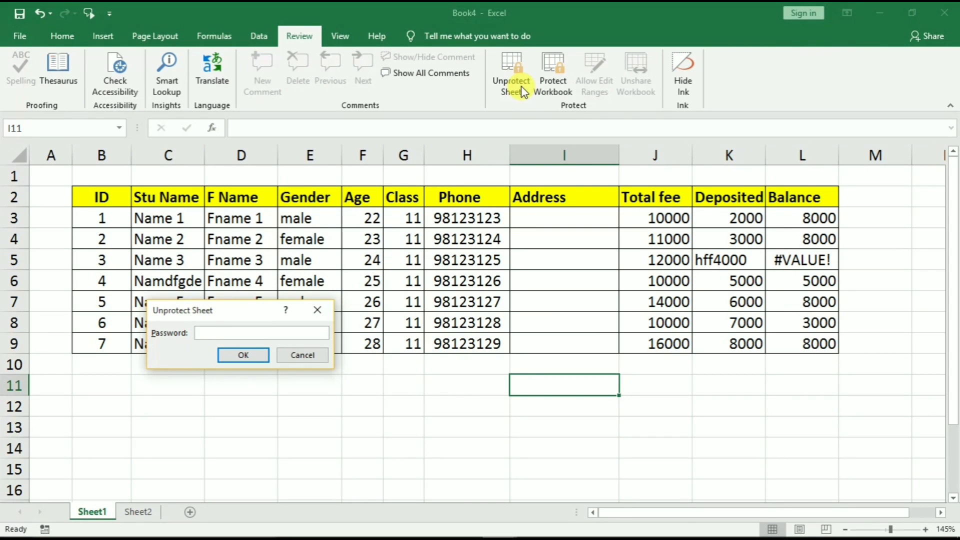
left_click(241, 356)
left_click(418, 409)
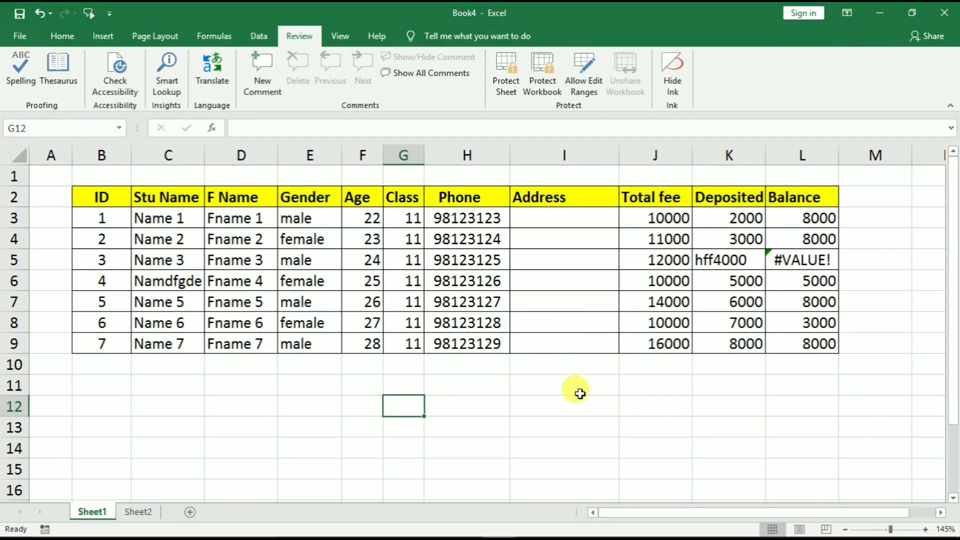
- Review Range1, Range2 and Range3 in the Allow Users to Edit Ranges list
left_click(580, 86)
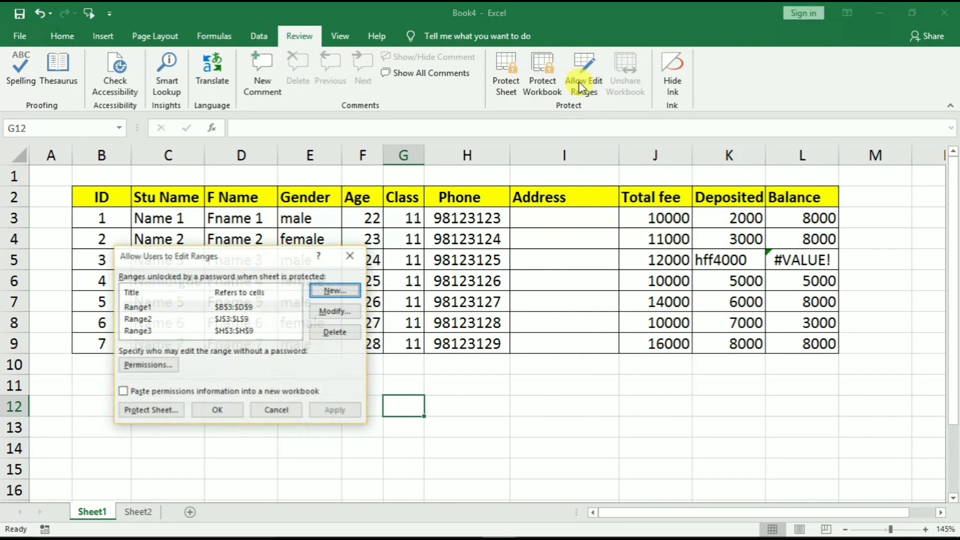
left_click(146, 320)
left_click(140, 331)
left_click(139, 307)
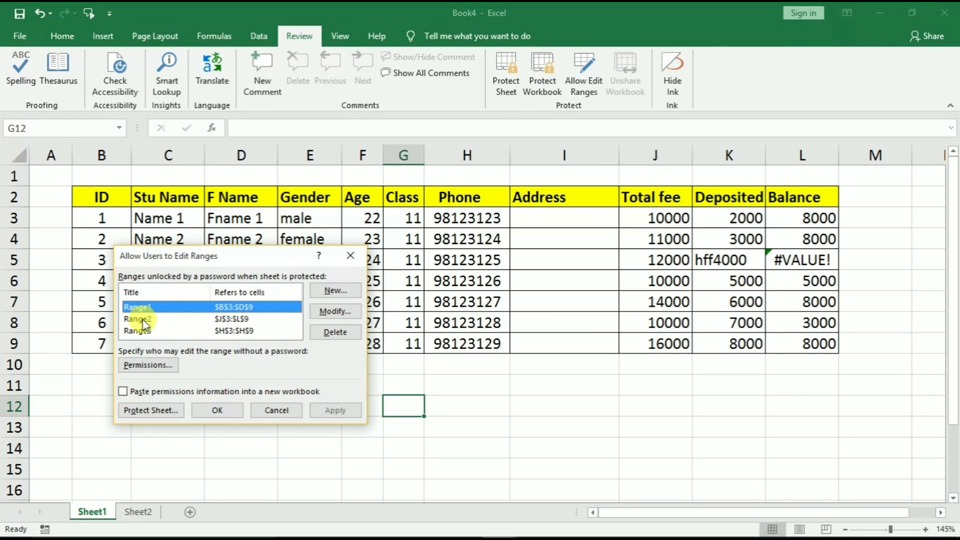
left_click(140, 321)
left_click(140, 330)
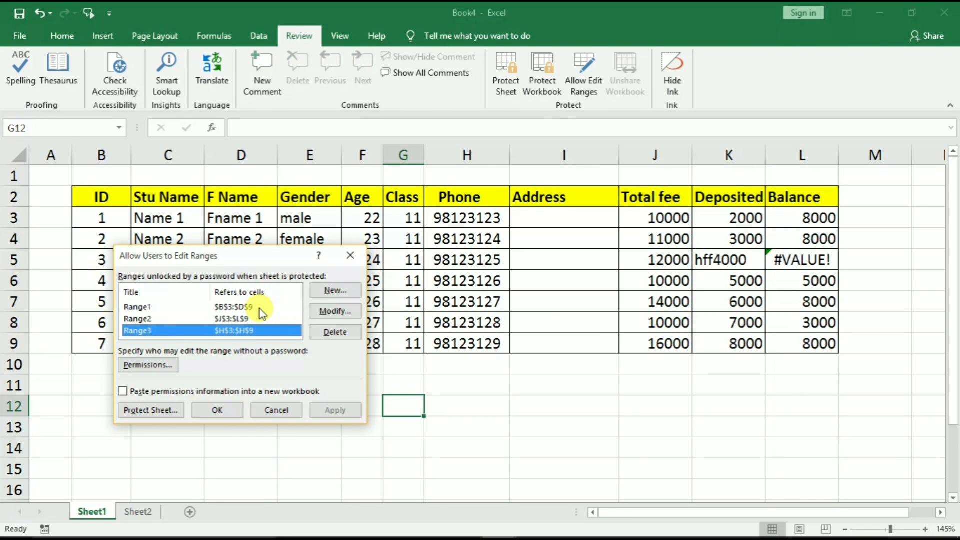
left_click_drag(270, 262, 506, 320)
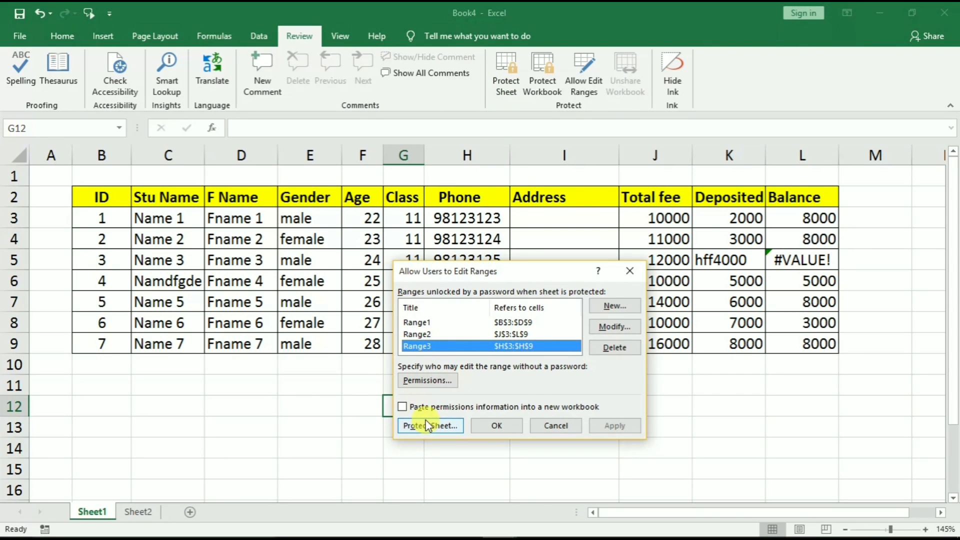
left_click(425, 334)
left_click(425, 323)
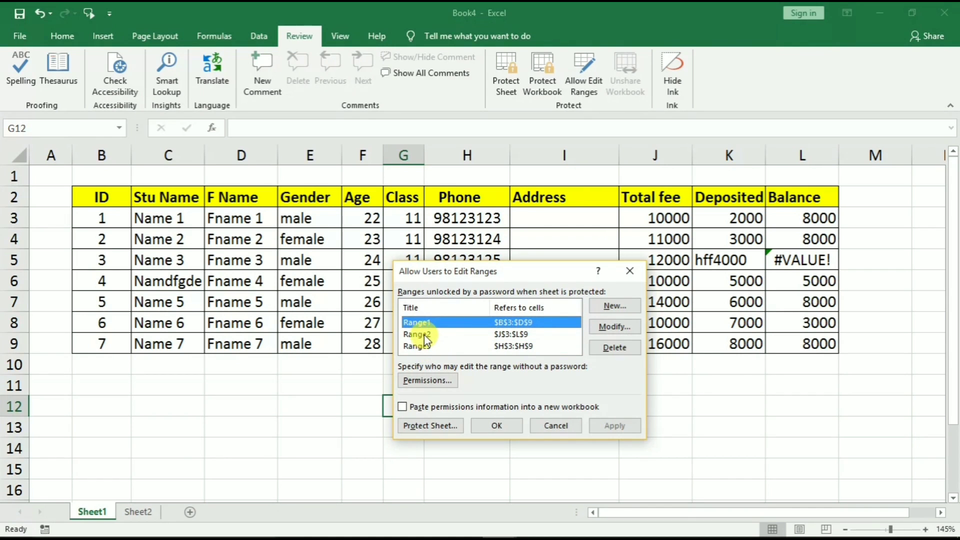
left_click(424, 334)
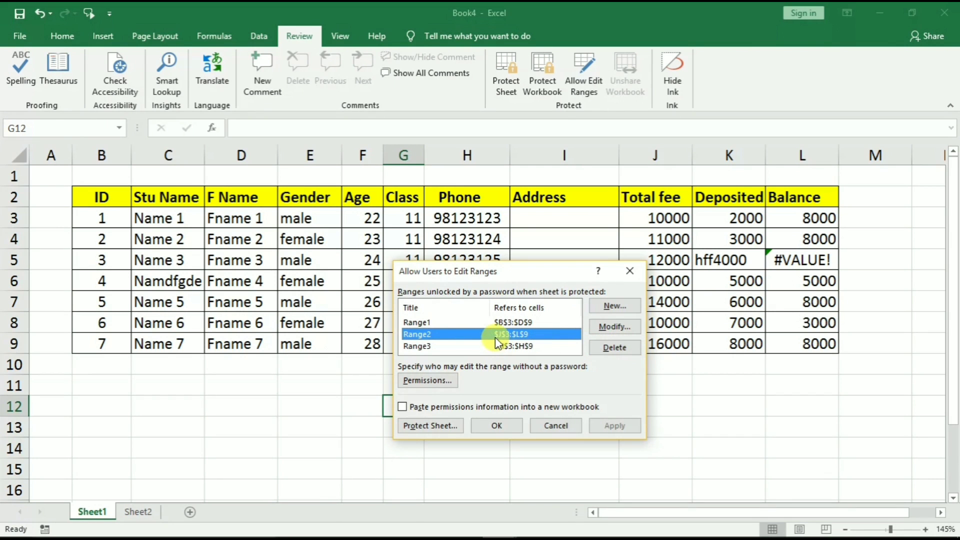
left_click(596, 328)
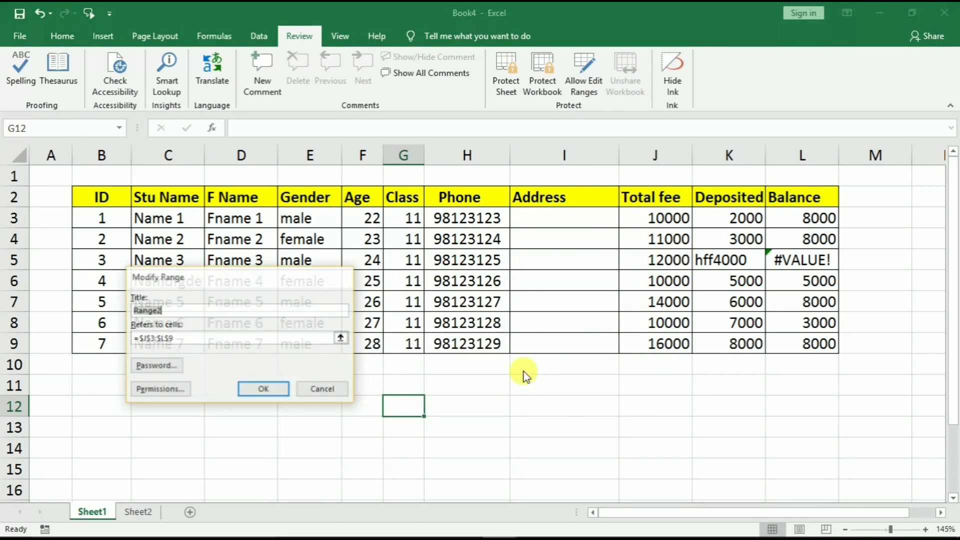
left_click(159, 365)
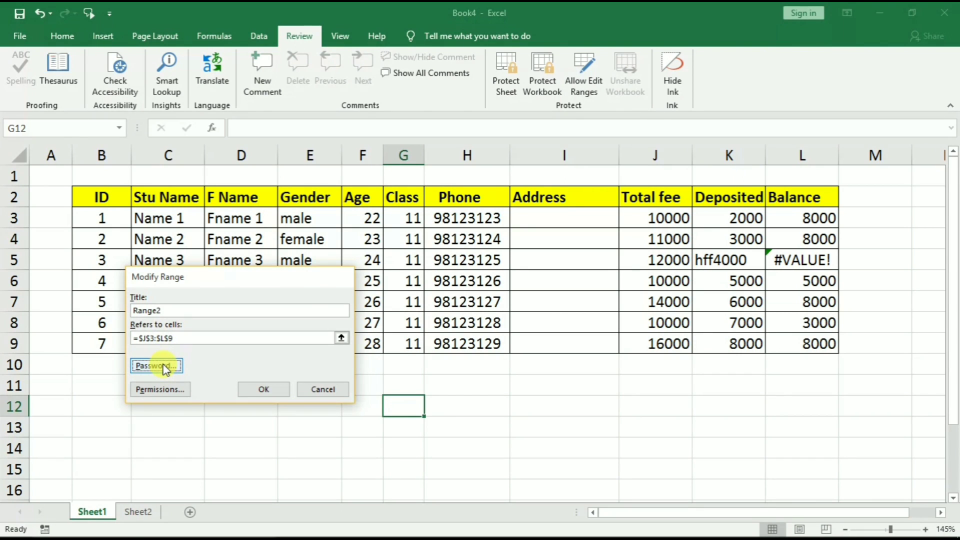
left_click(159, 365)
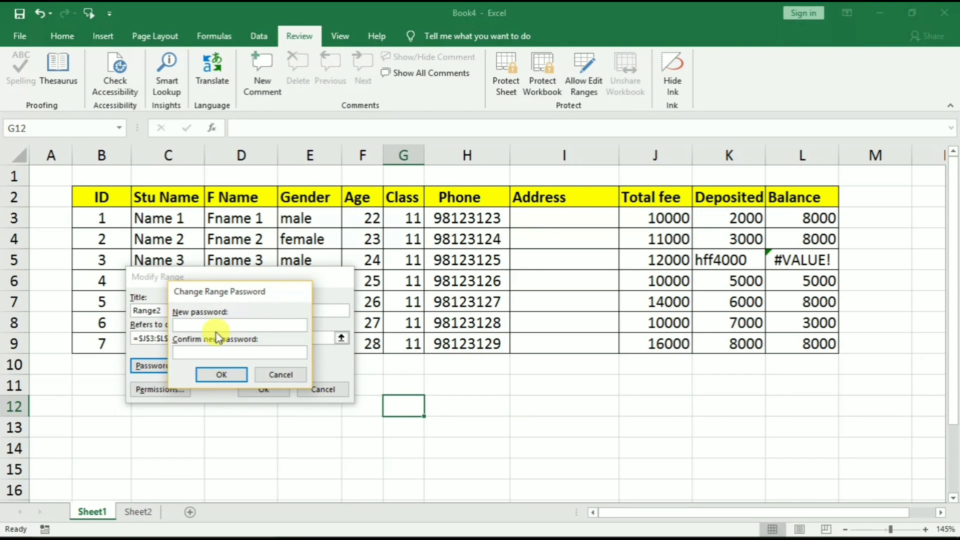
left_click(278, 375)
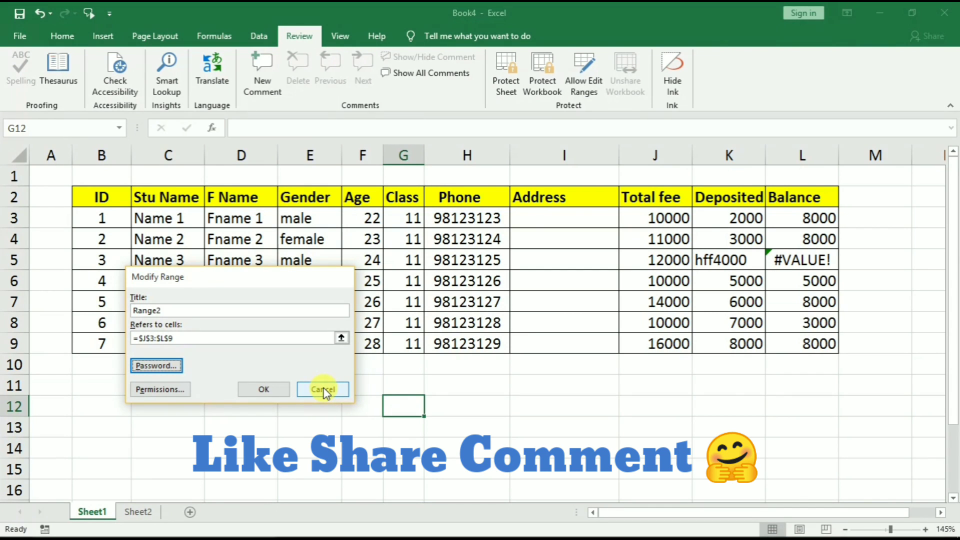
left_click(323, 391)
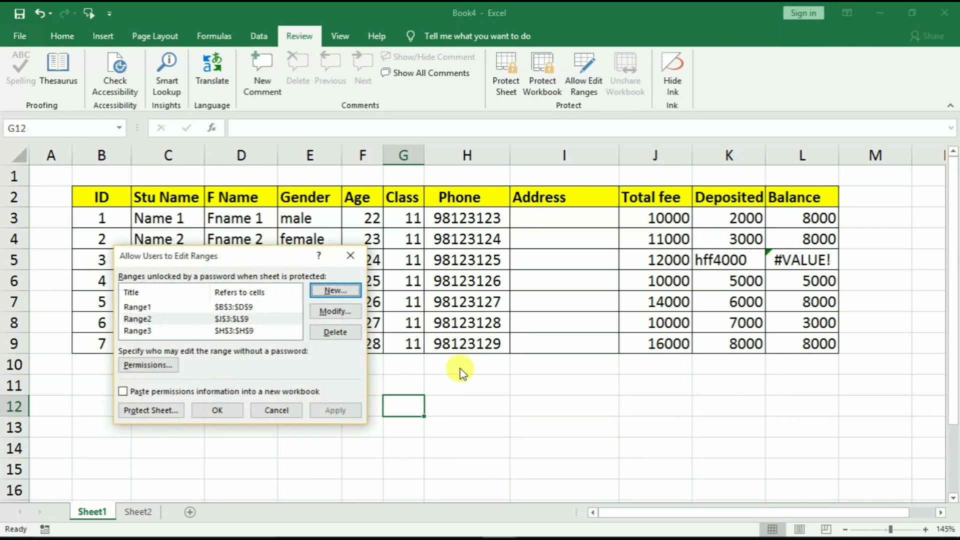